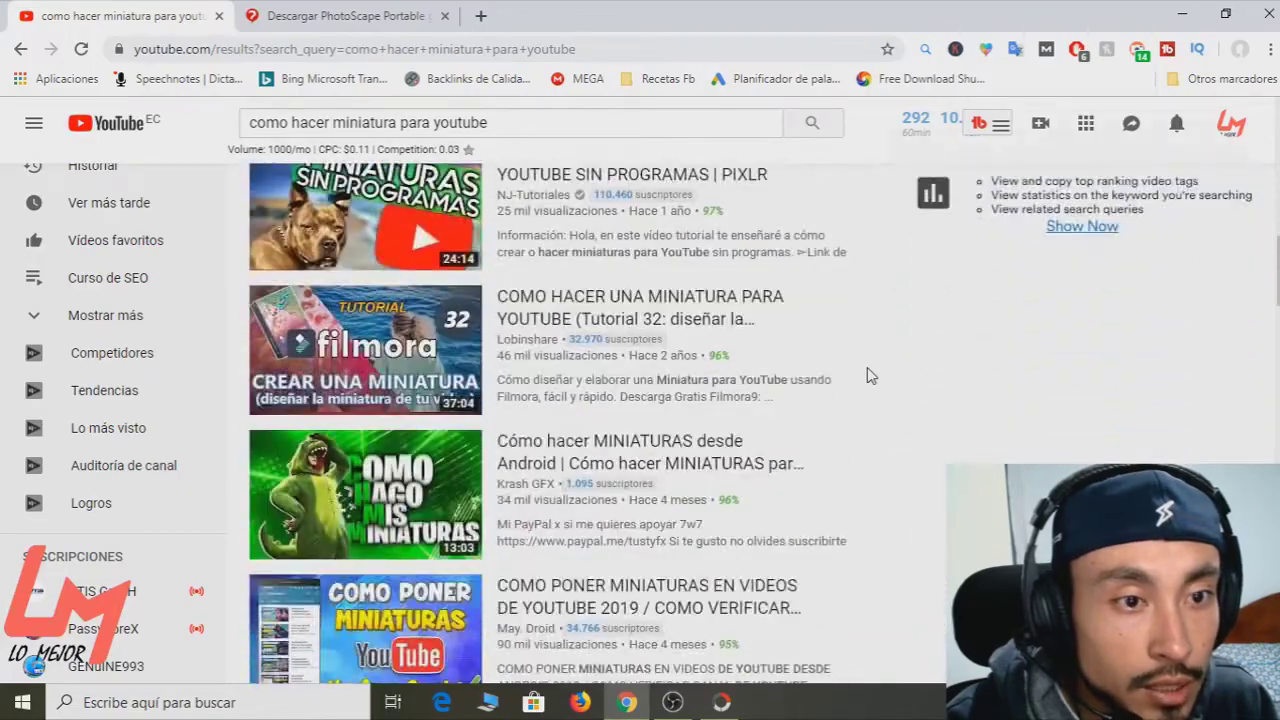
Examine the thumbnail designs in the YouTube search results for "como hacer miniatura para youtube".
scroll(867, 368, "up", 7)
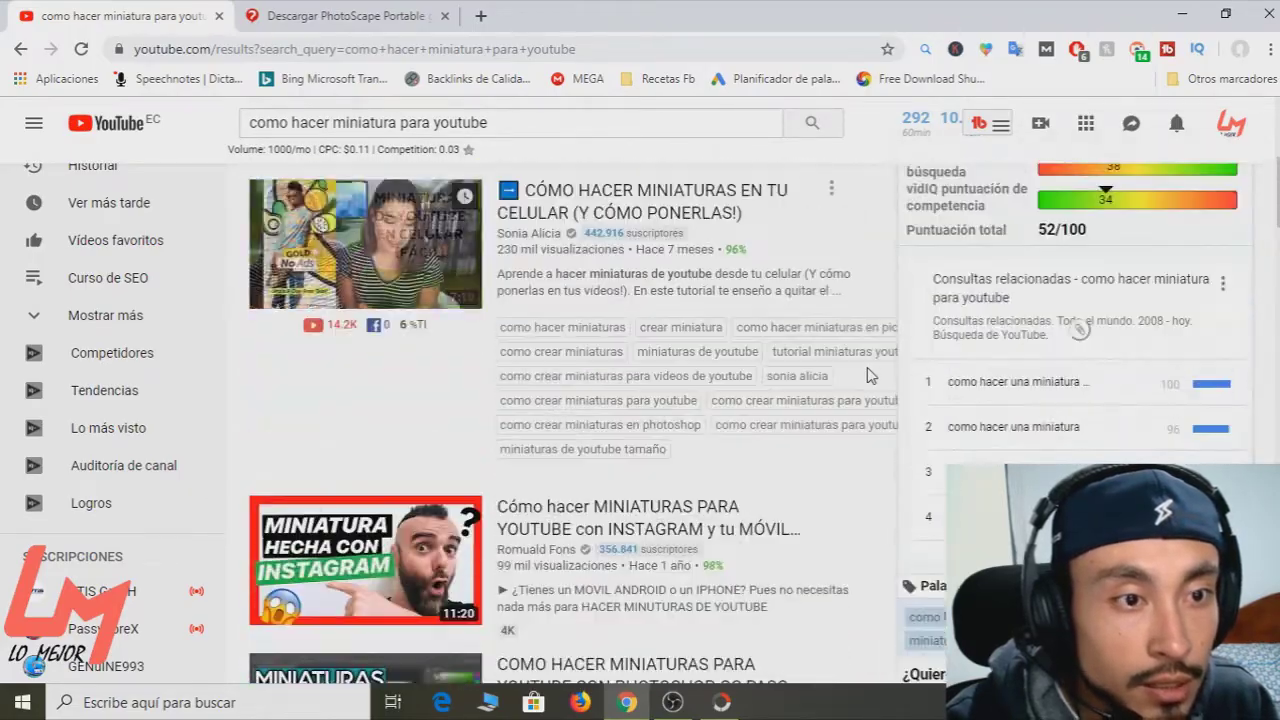
scroll(867, 374, "up", 3)
scroll(867, 374, "down", 2)
scroll(867, 374, "down", 12)
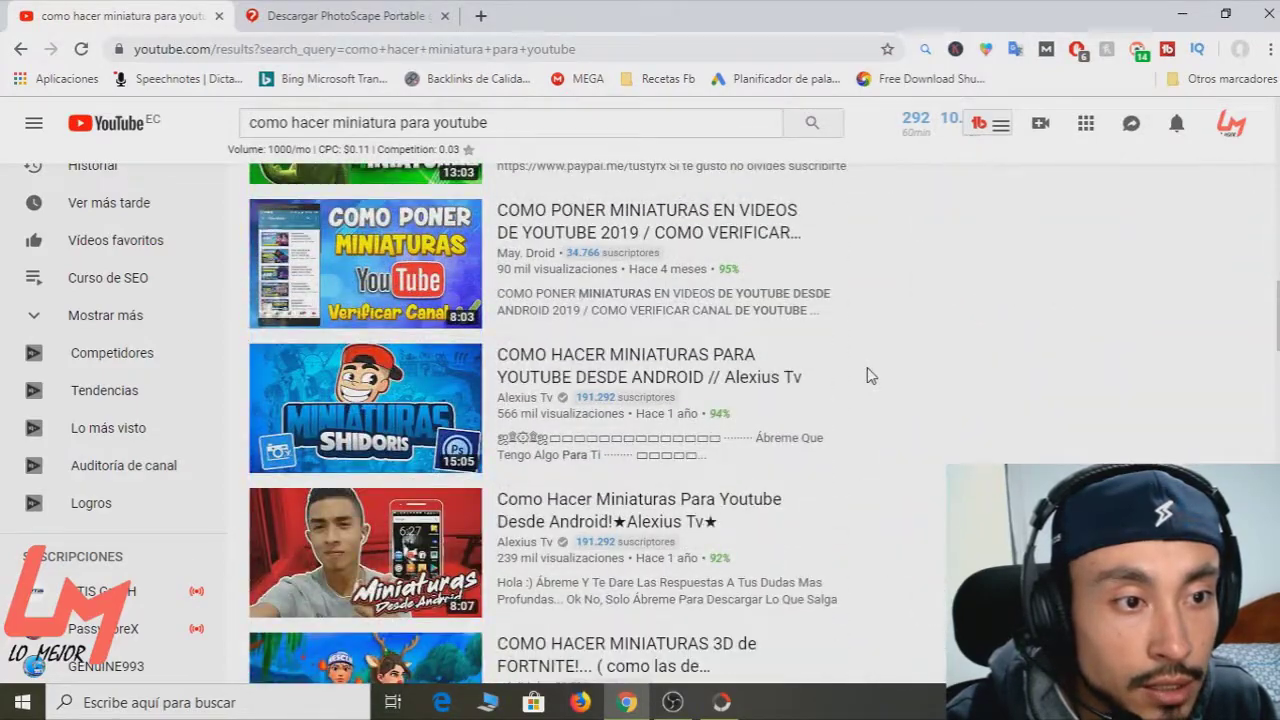
scroll(867, 374, "down", 6)
scroll(867, 374, "down", 2)
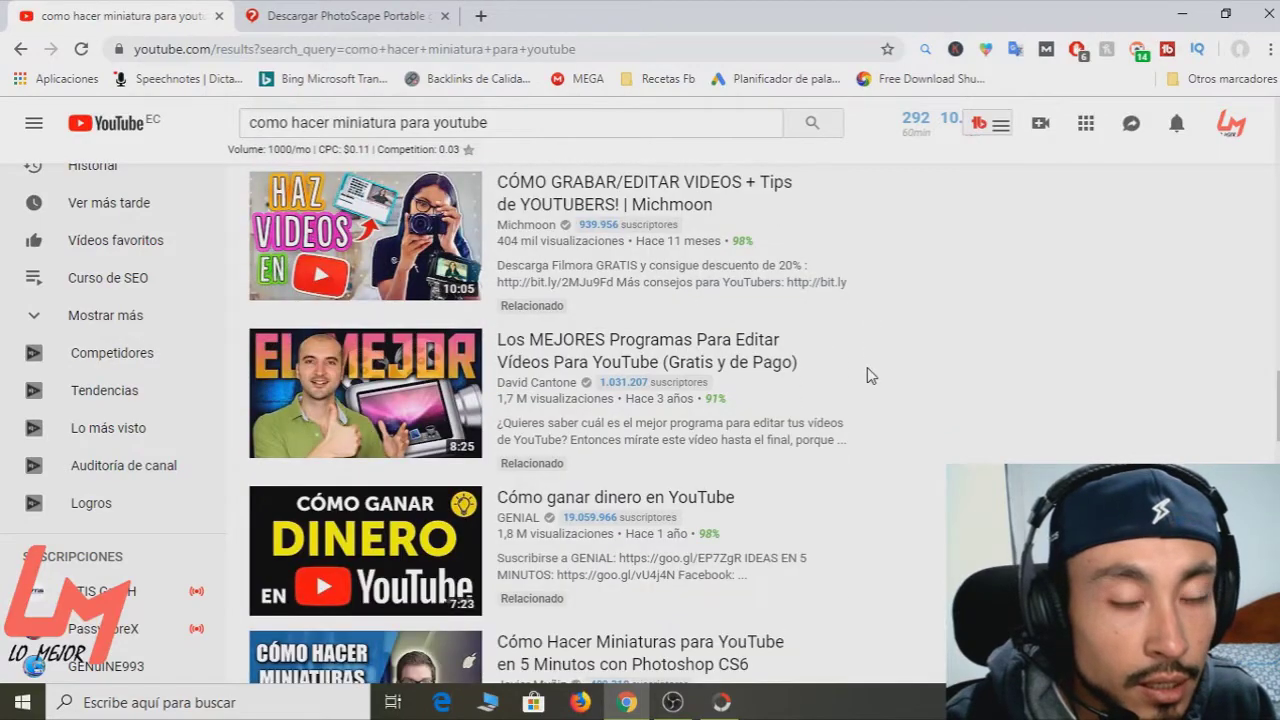
scroll(867, 367, "up", 20)
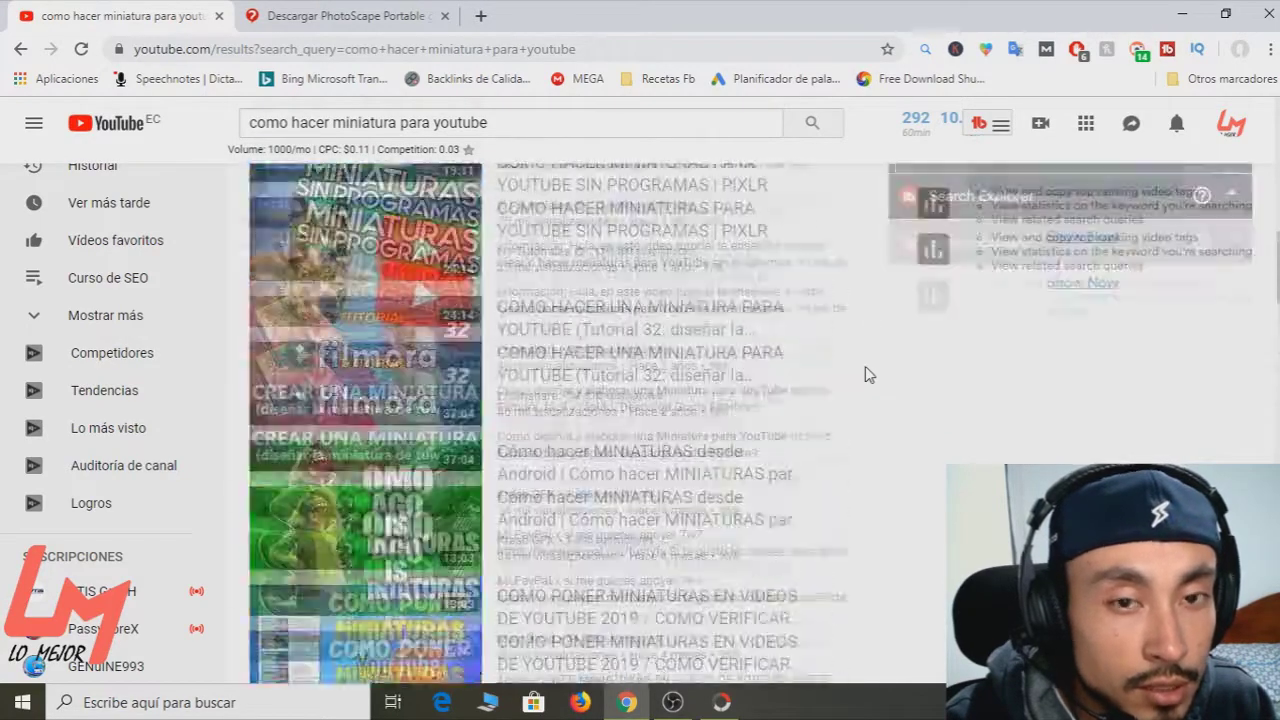
scroll(865, 366, "up", 5)
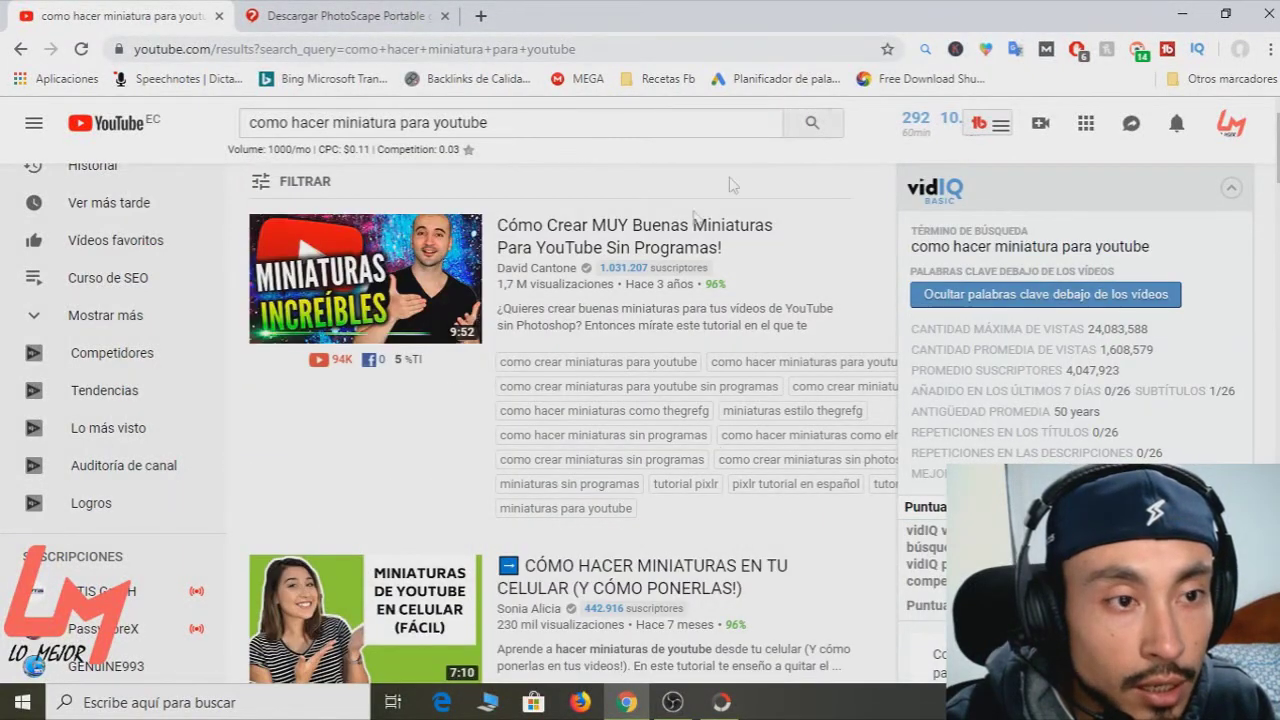
scroll(751, 477, "down", 15)
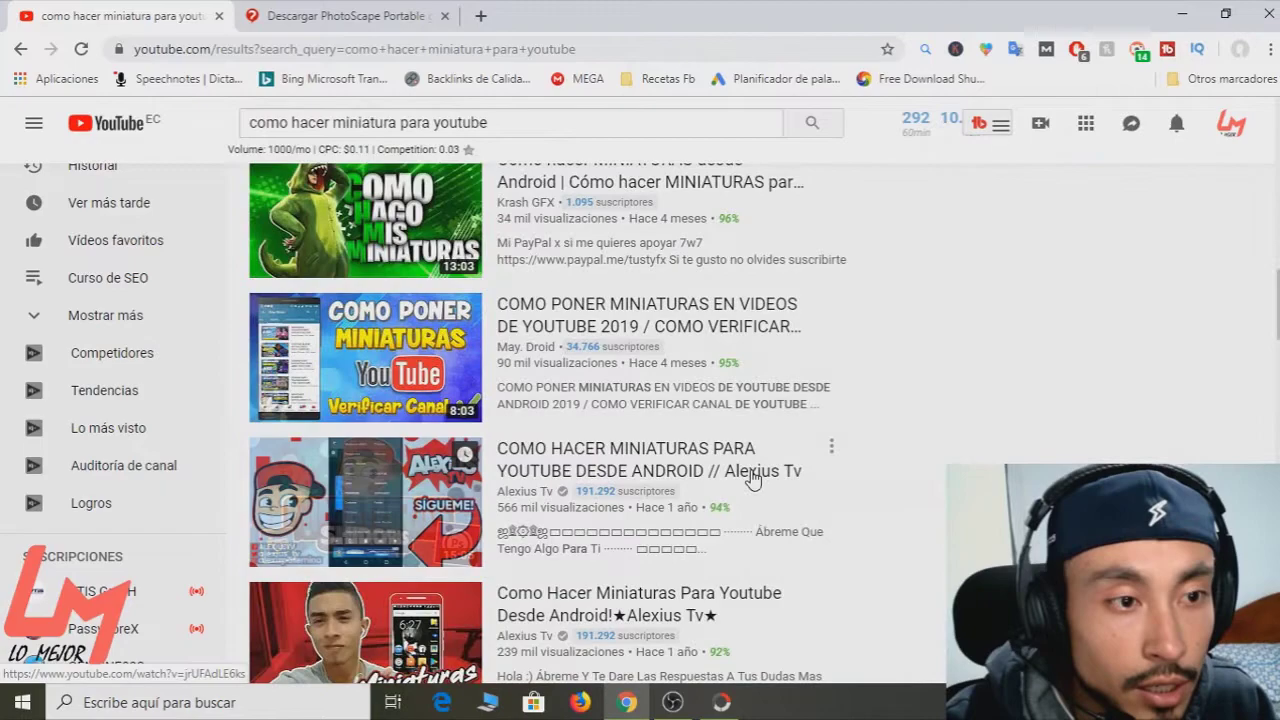
scroll(751, 477, "down", 8)
scroll(751, 477, "down", 5)
scroll(751, 477, "up", 10)
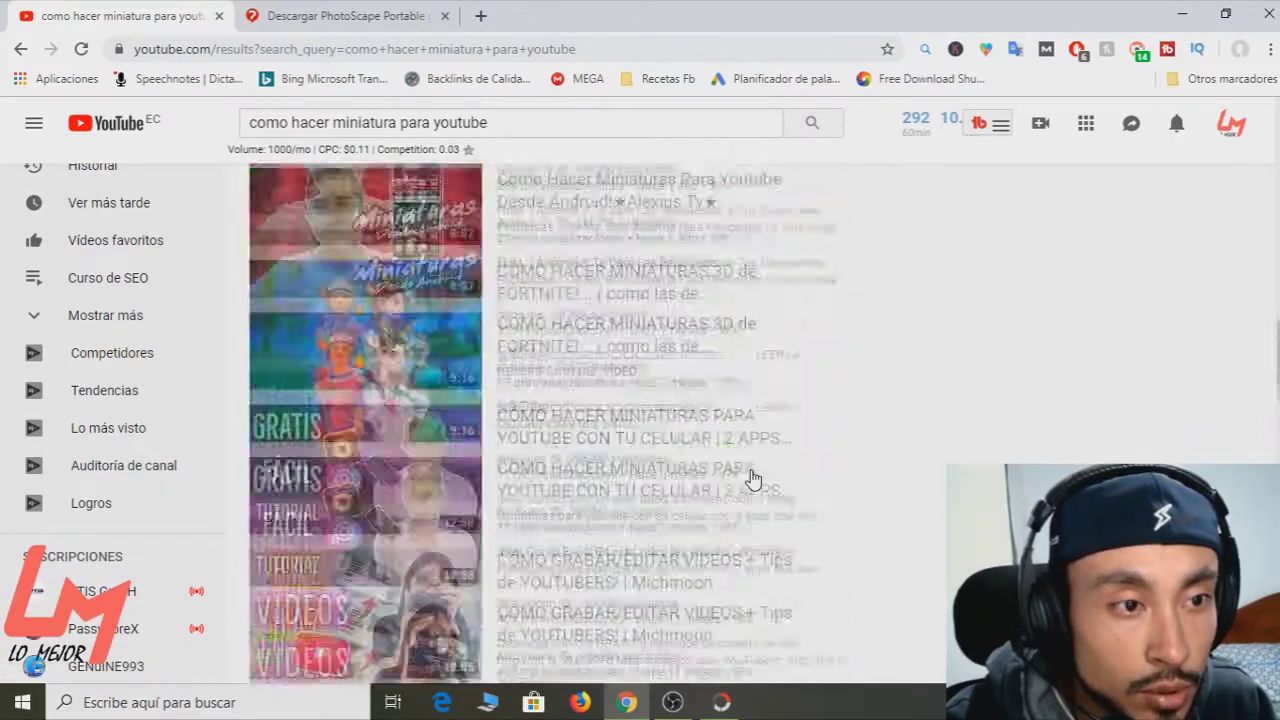
scroll(751, 477, "up", 2)
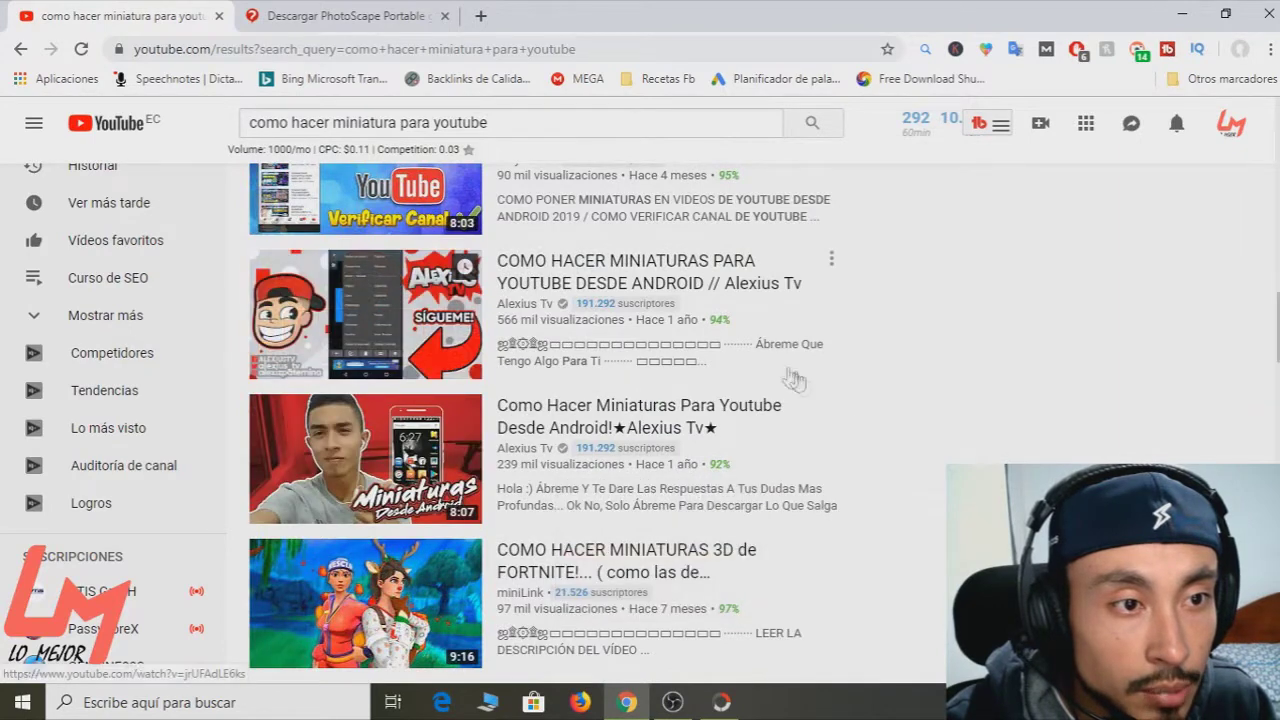
scroll(866, 441, "up", 3)
scroll(866, 441, "up", 6)
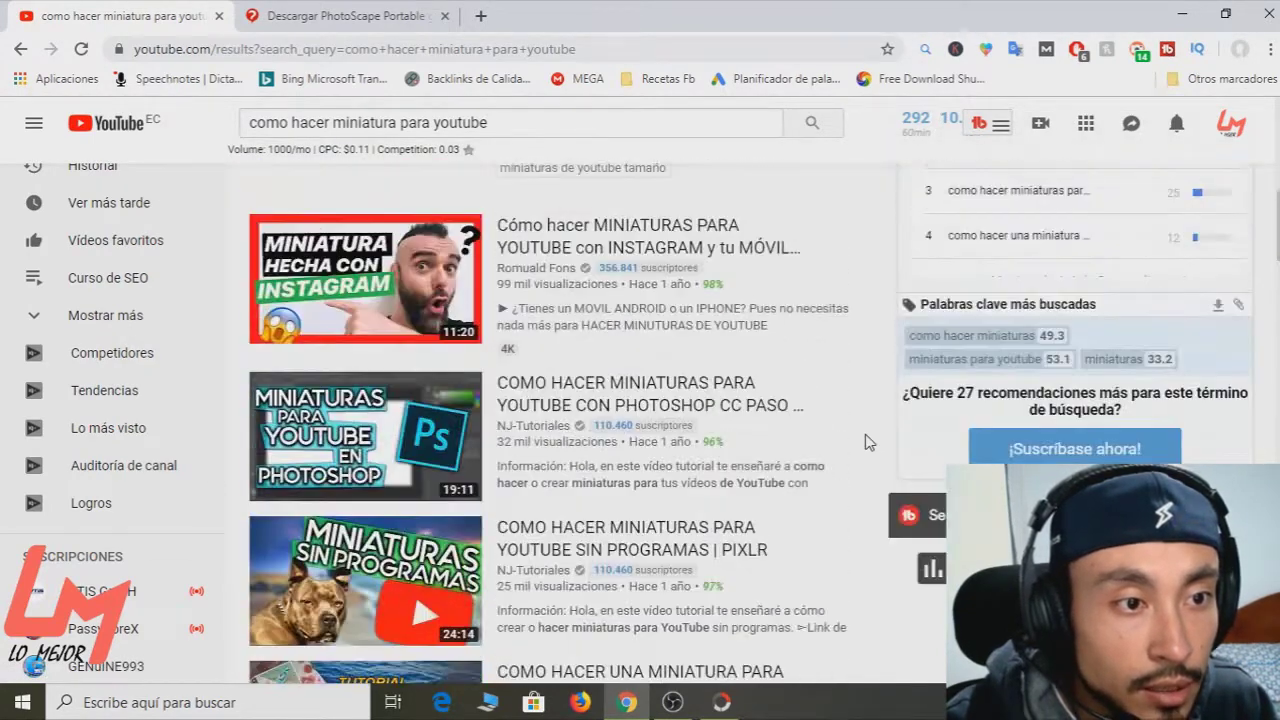
scroll(833, 428, "up", 3)
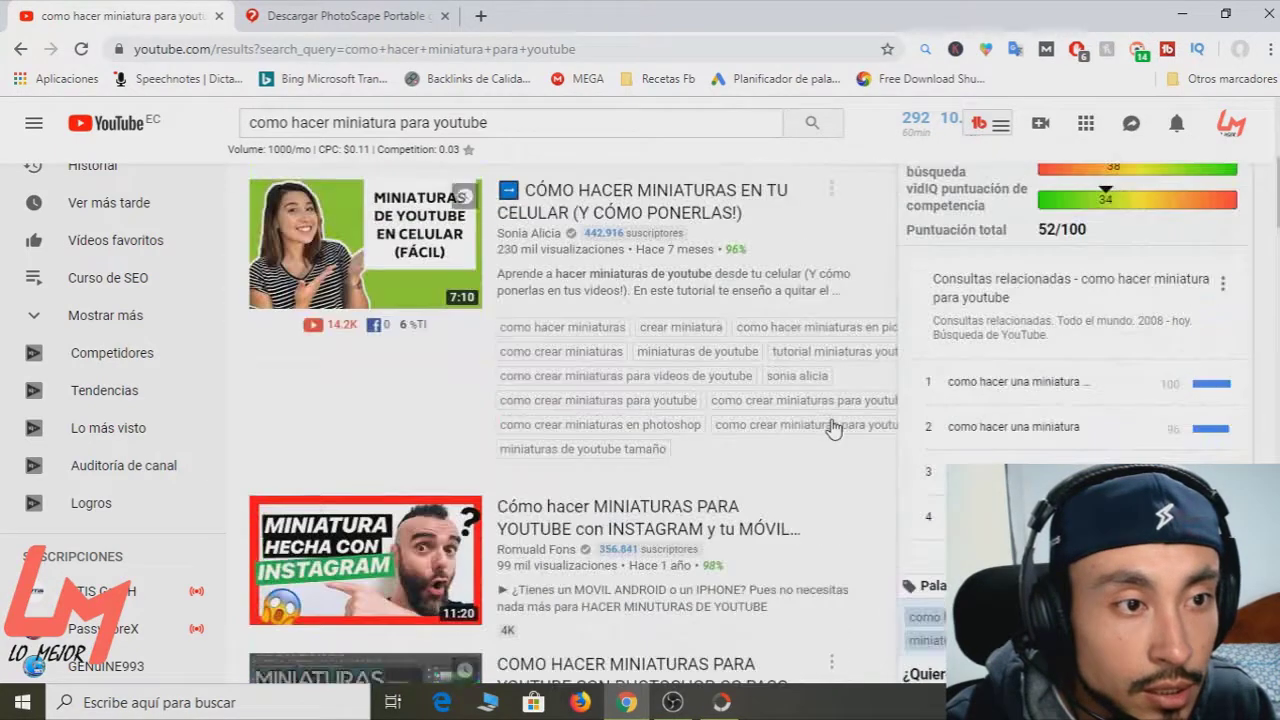
scroll(833, 428, "up", 4)
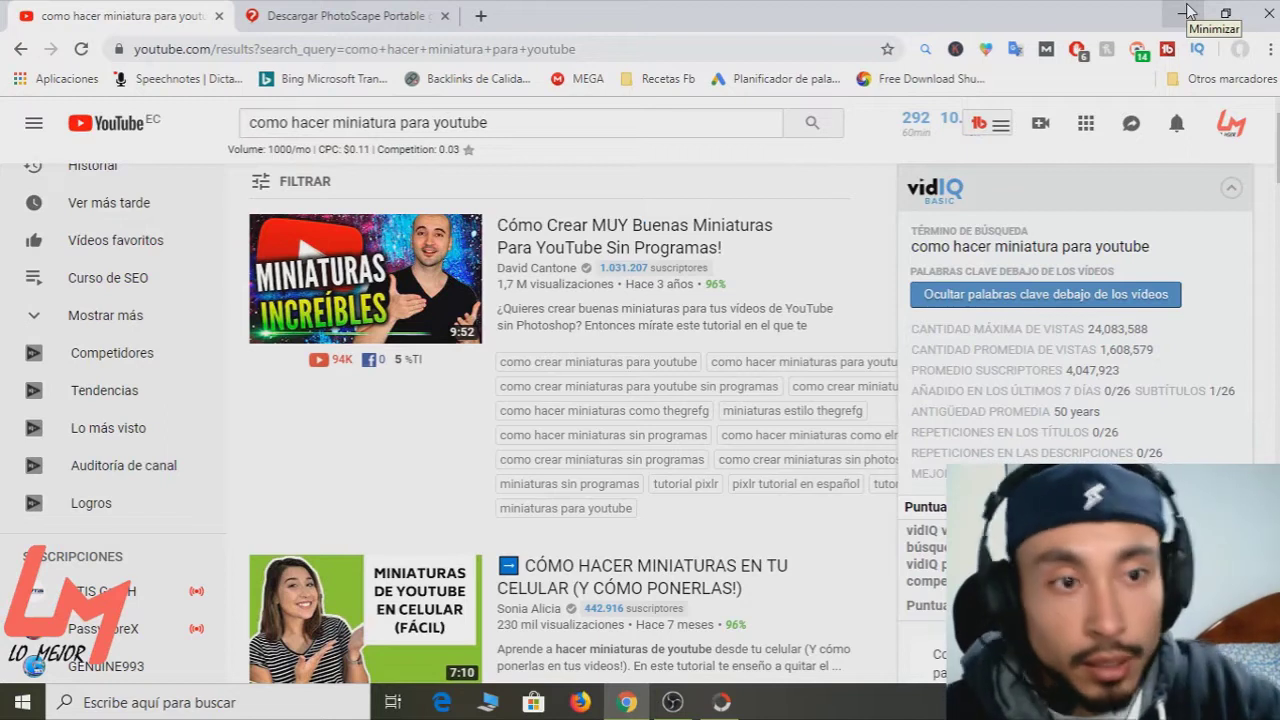
Switch to PhotoScape X and insert the sunglasses emoji image on the right half of the blank white canvas.
left_click(1183, 12)
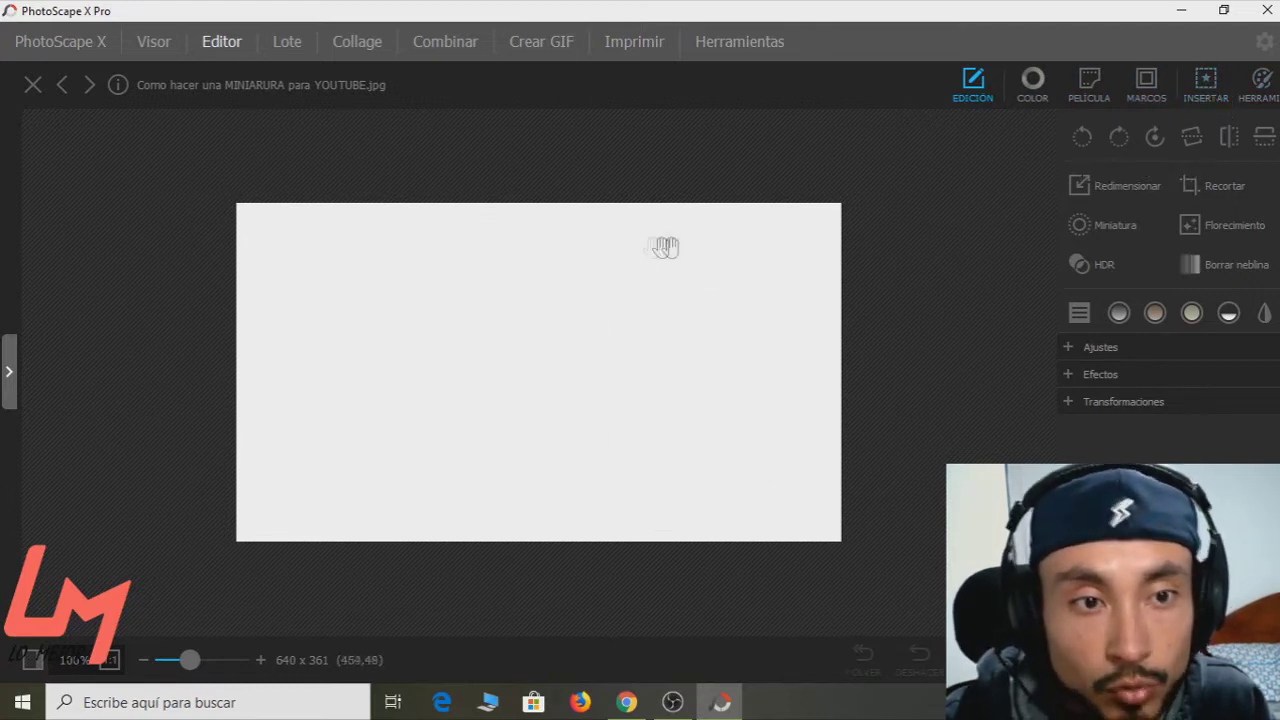
mouse_move(660, 708)
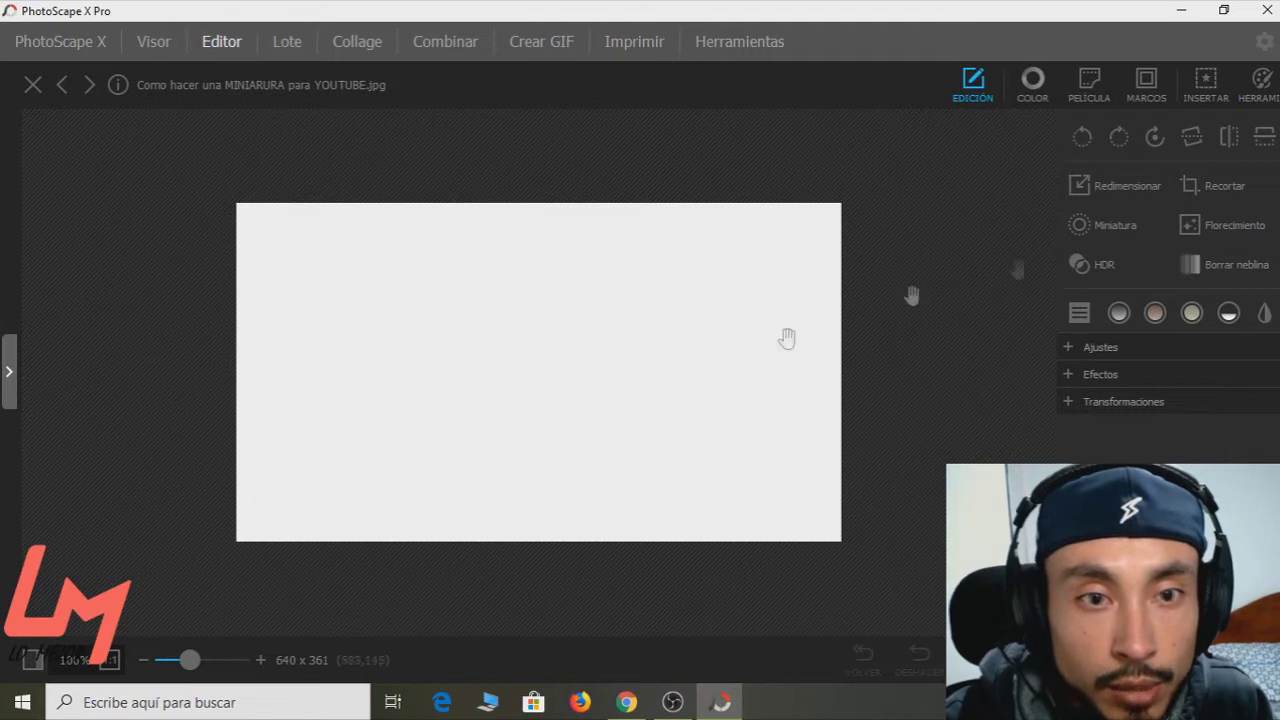
left_click(1207, 82)
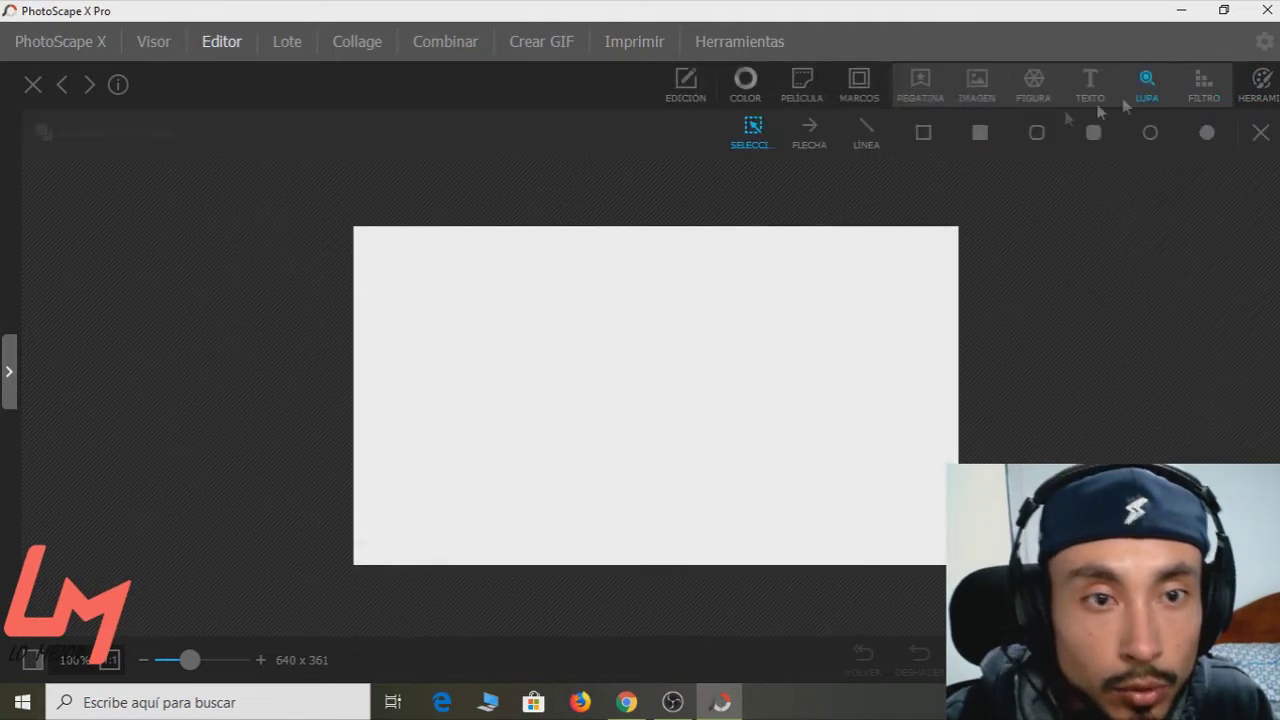
left_click(977, 84)
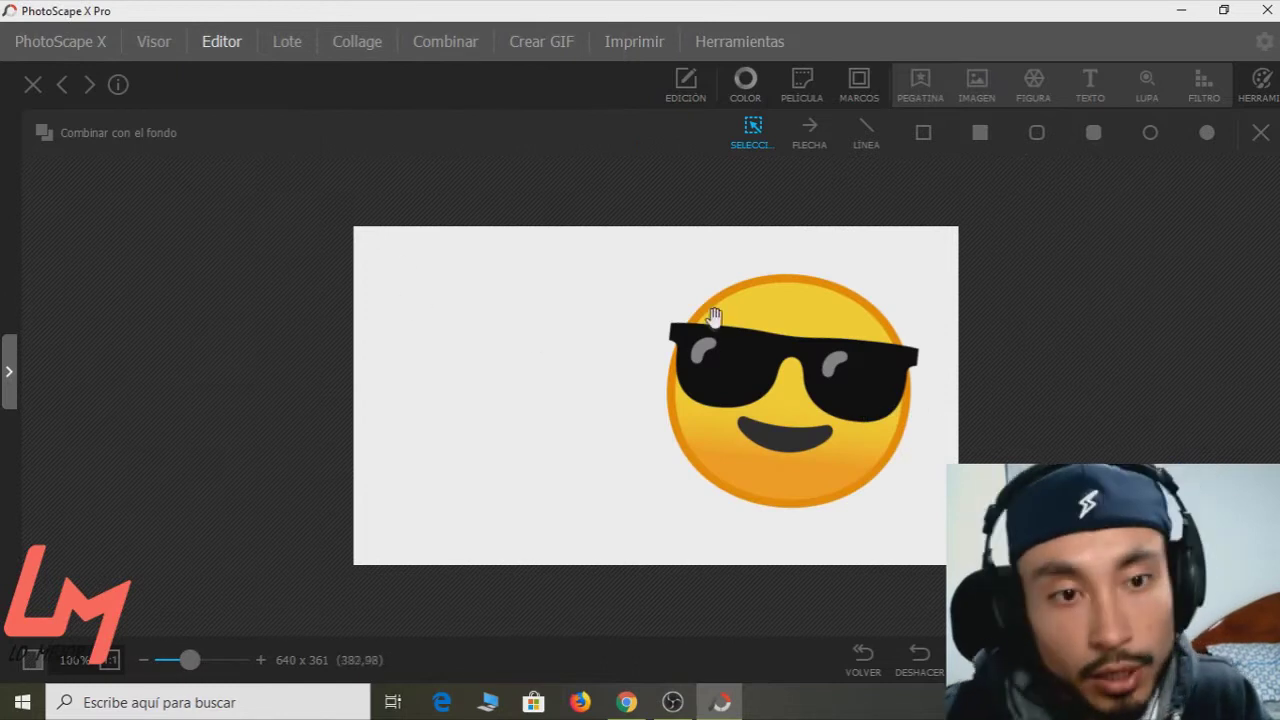
Enlarge the sunglasses emoji slightly and reposition it within the right half of the canvas.
left_click(793, 410)
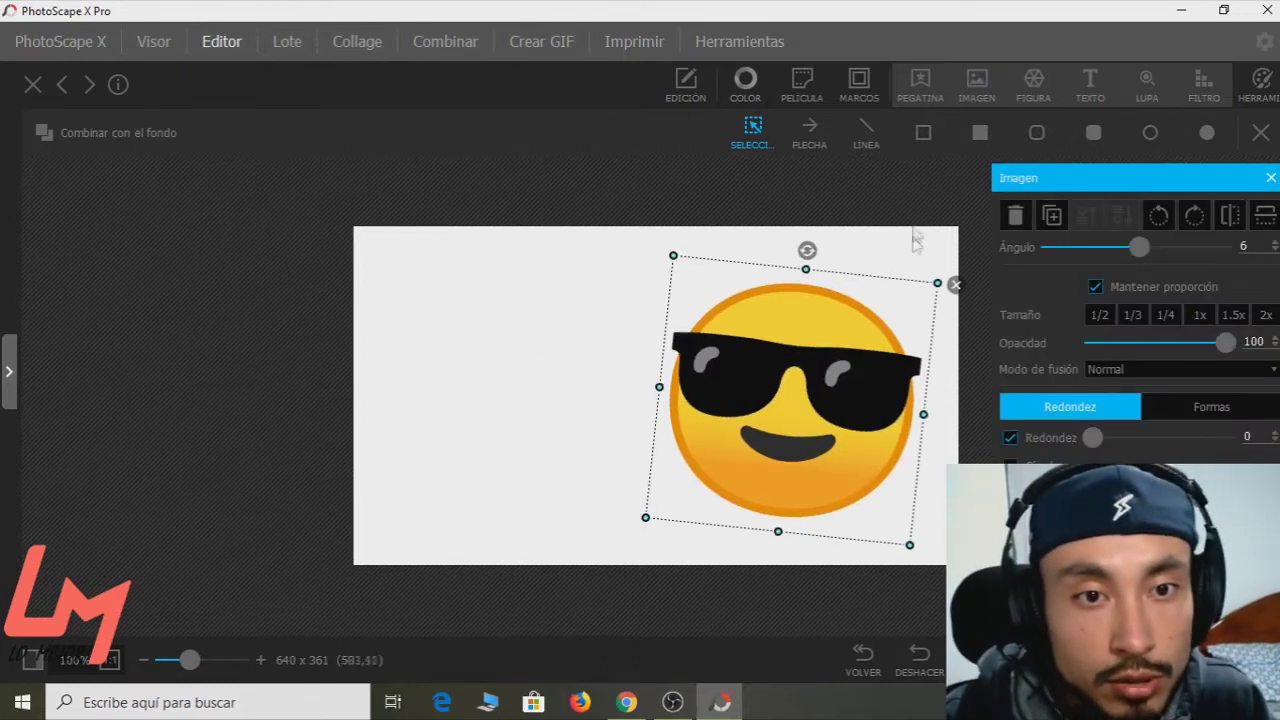
left_click(908, 195)
left_click(835, 346)
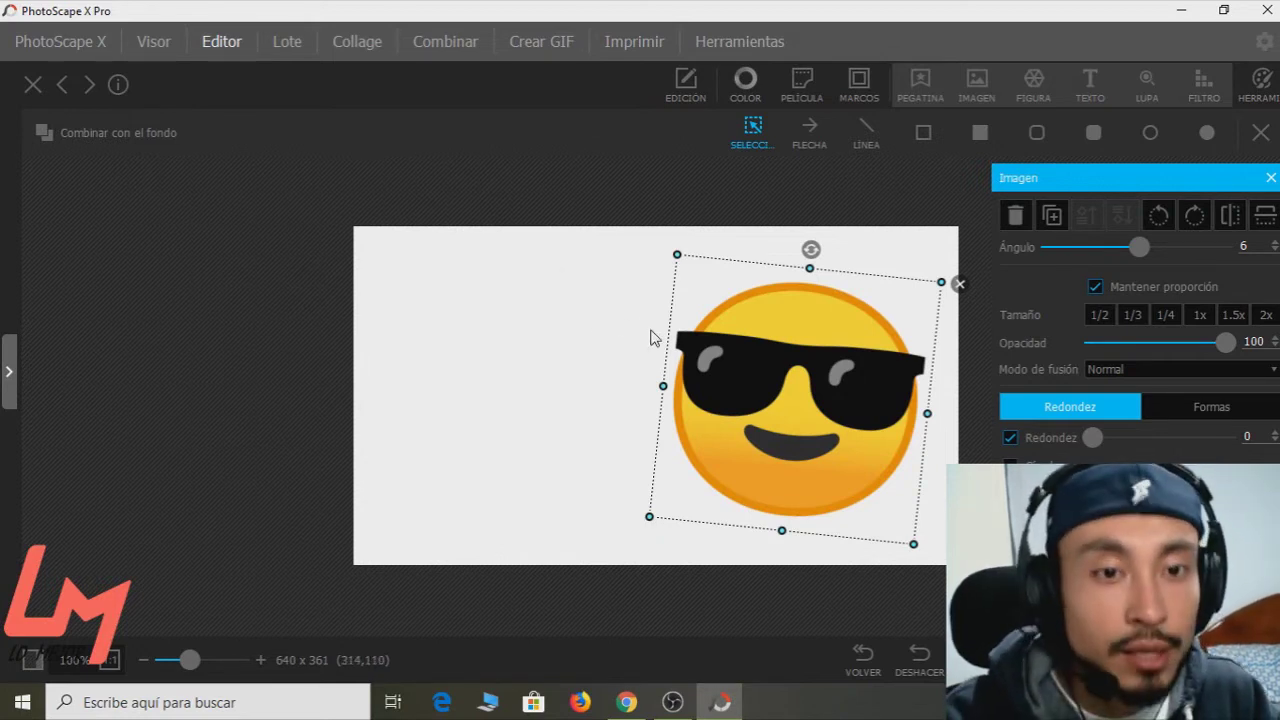
left_click(746, 183)
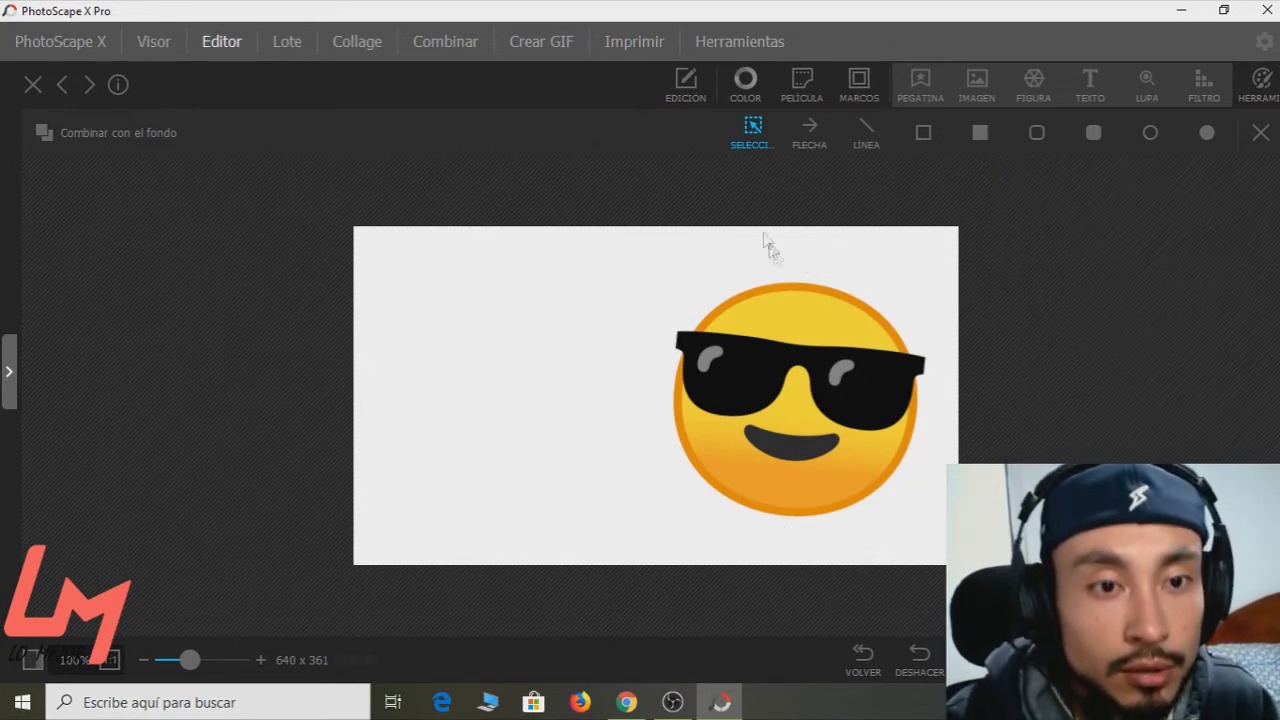
left_click(810, 320)
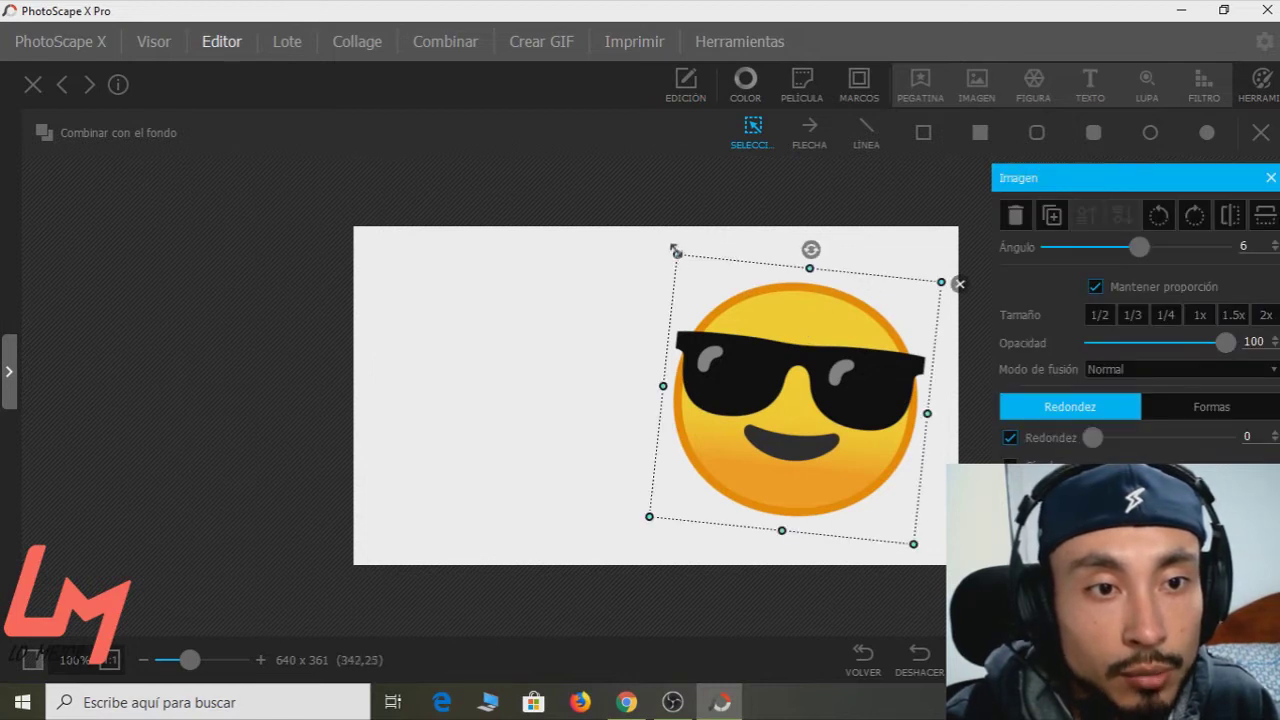
left_click_drag(676, 251, 667, 242)
left_click_drag(846, 303, 856, 299)
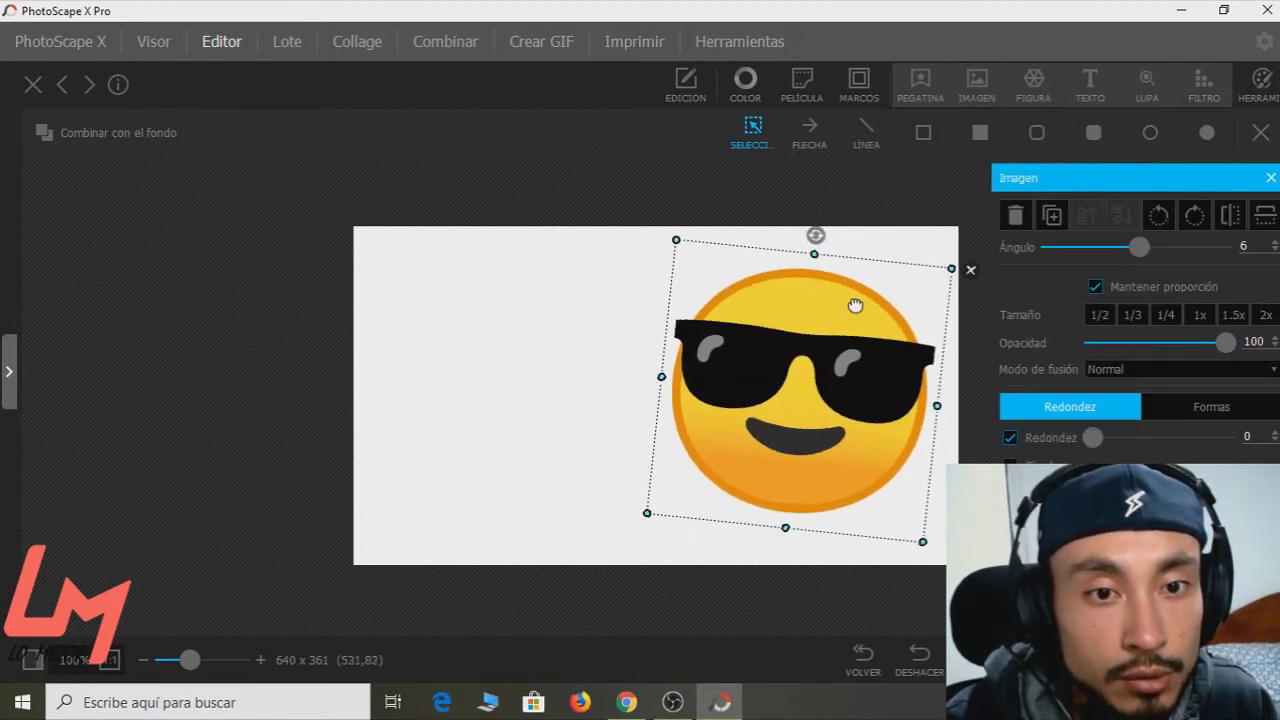
left_click(883, 204)
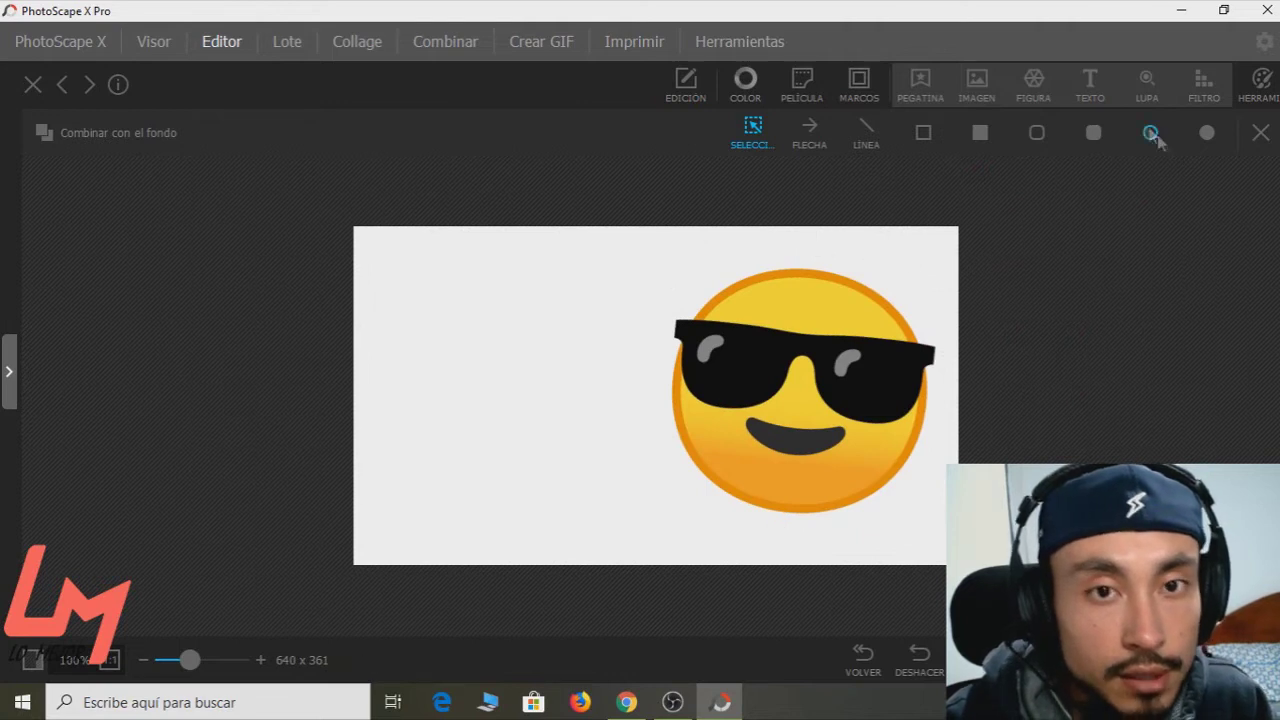
Add a blue, centred headline in Coaster reading "CREA FÁCIL TUS MINIATURAS PARA" beside the emoji, without an outline.
left_click(1096, 82)
left_click_drag(658, 400, 454, 302)
left_click(1252, 358)
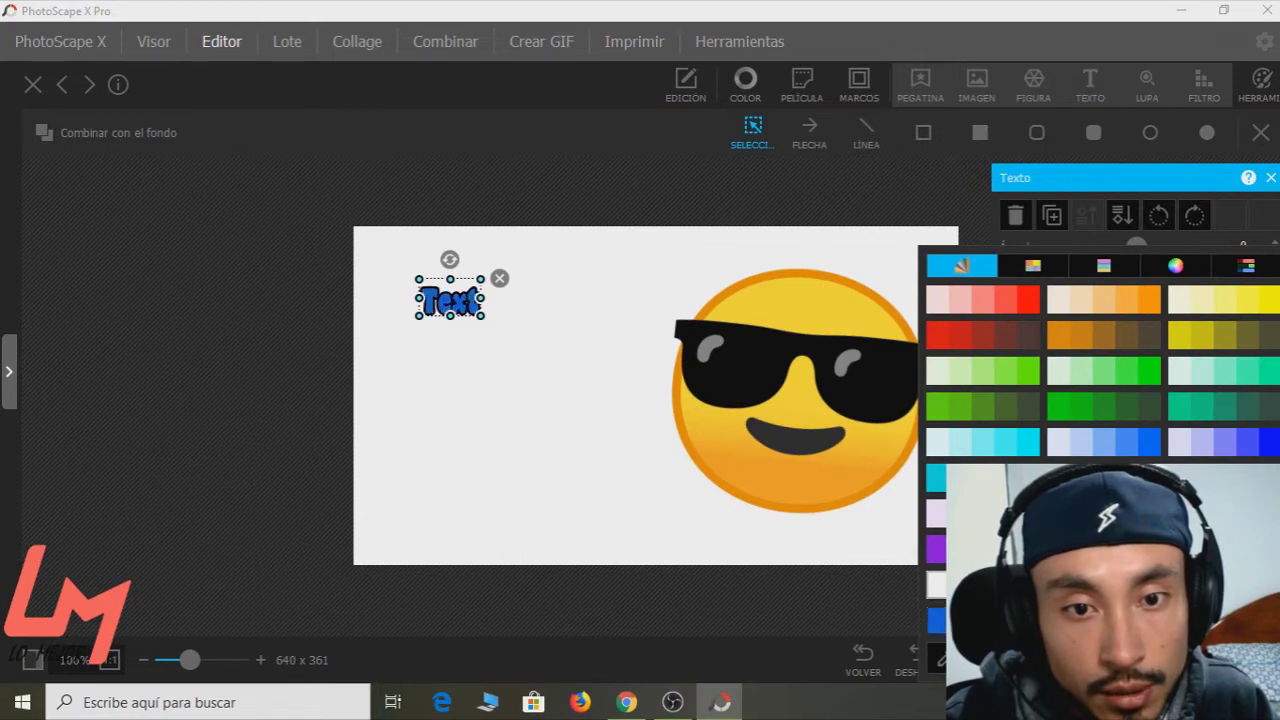
left_click(1130, 441)
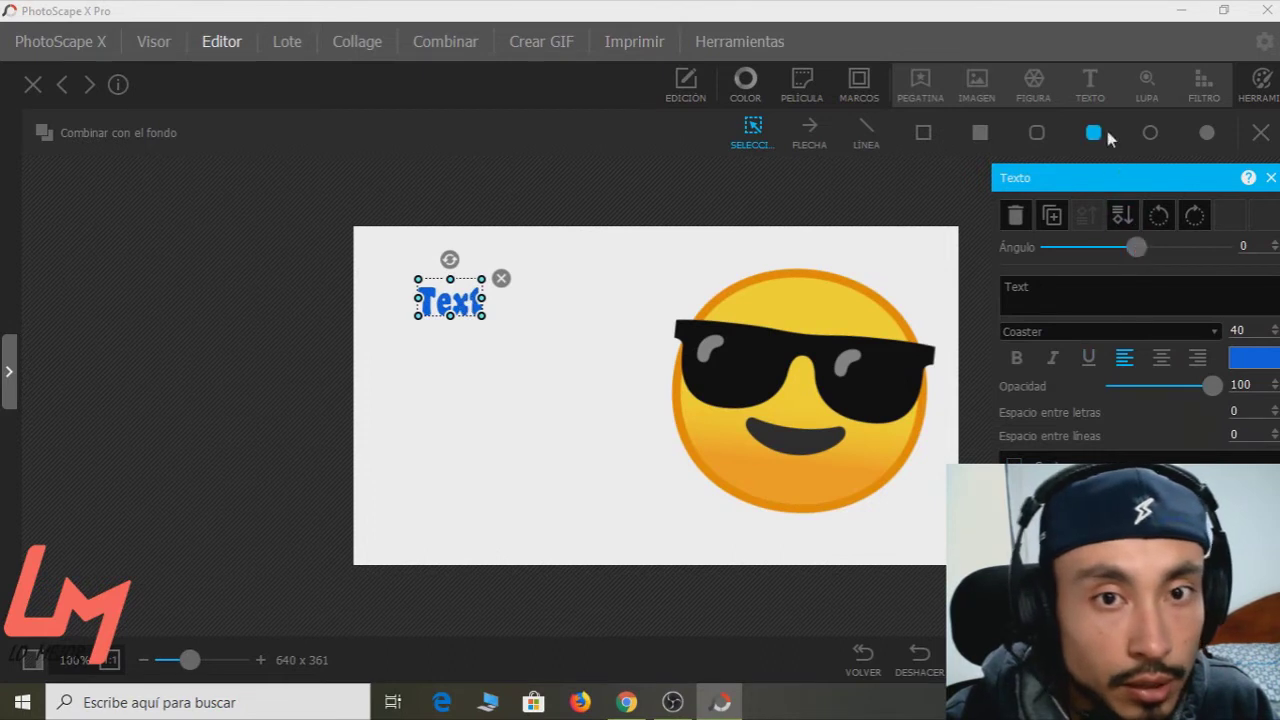
double_click(1016, 287)
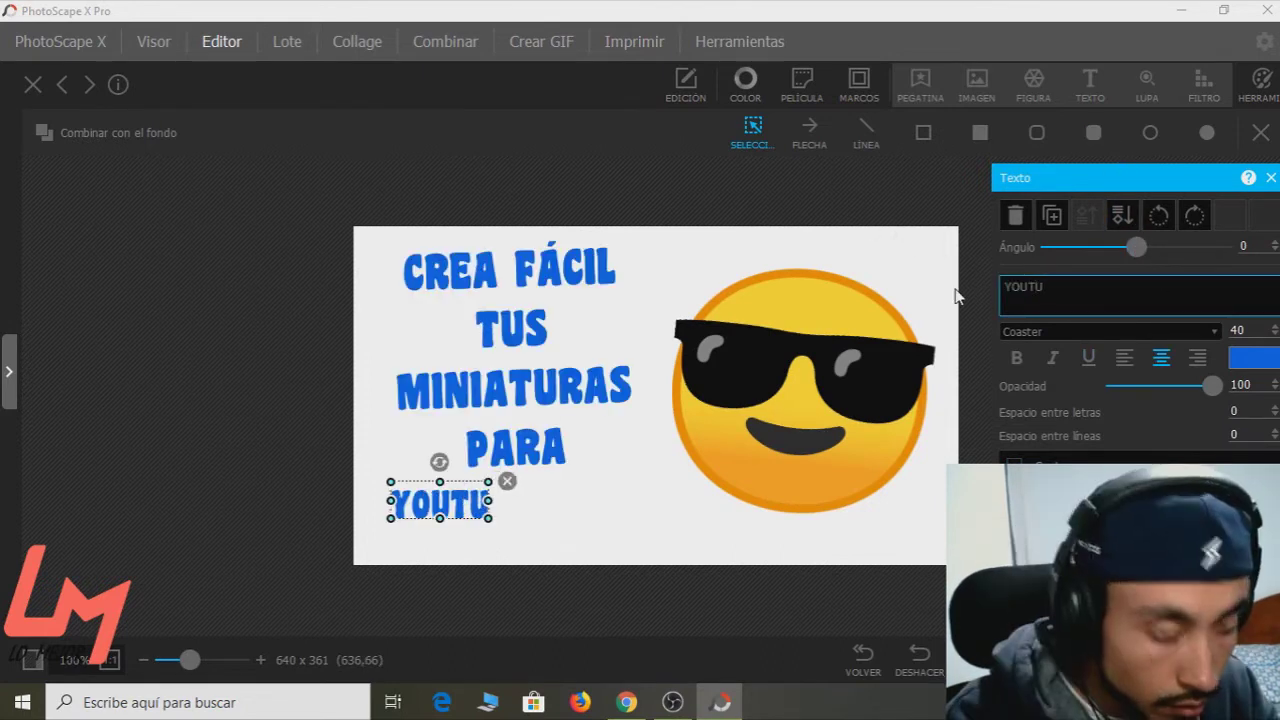
Complete the second text as "YOUTUBE", colour it red, enlarge it to size 70, tilt it 6 degrees and place it under the headline.
type("BE")
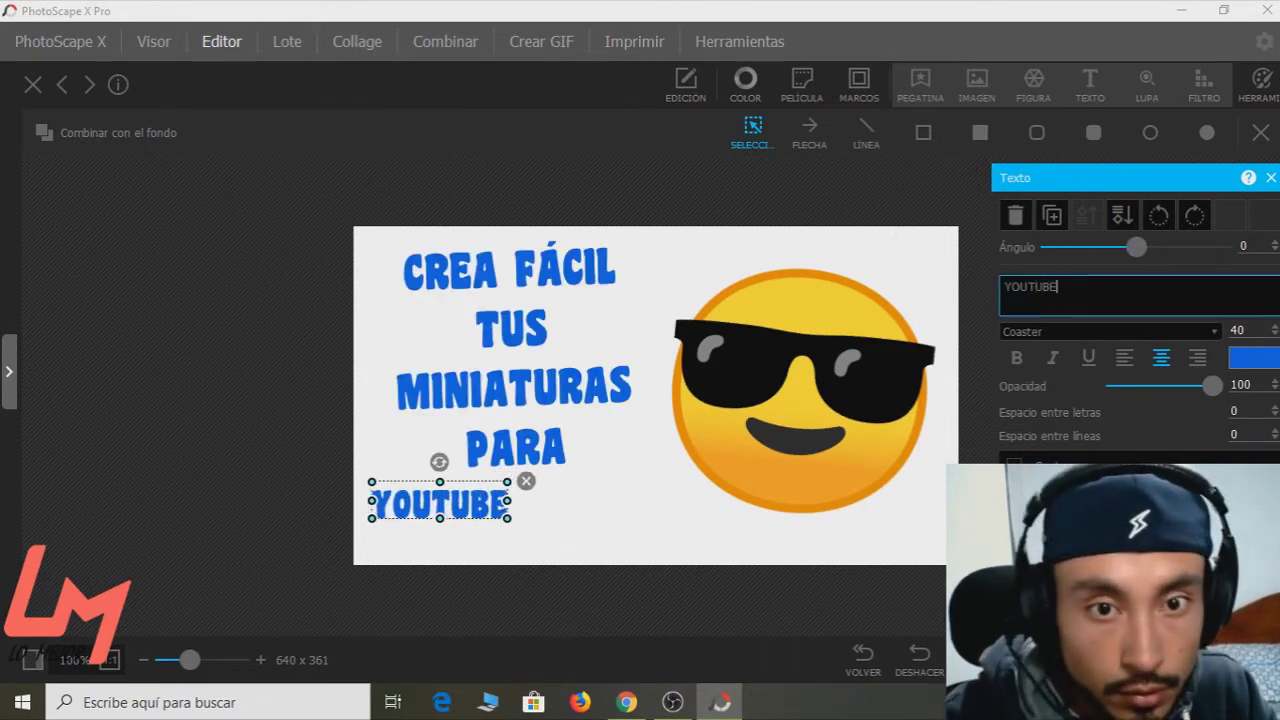
key("ctrl+a")
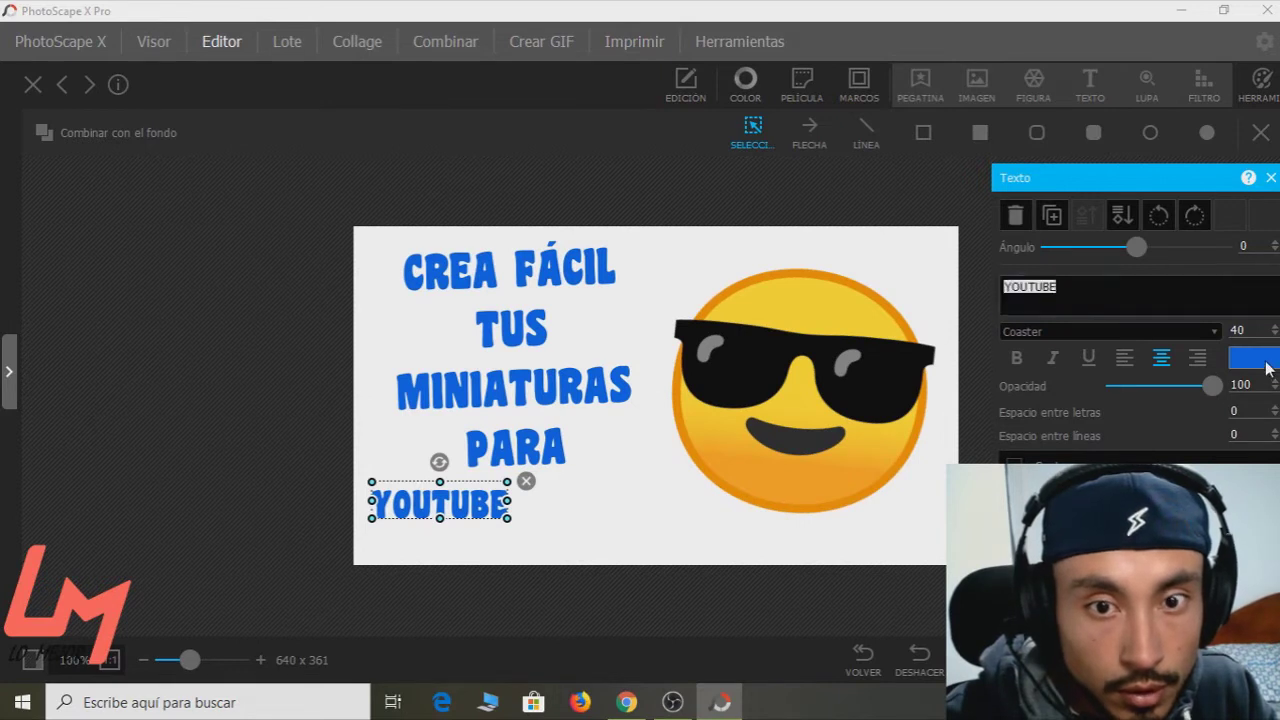
left_click(1254, 357)
left_click(1030, 302)
left_click_drag(436, 509, 484, 519)
left_click_drag(555, 491, 642, 466)
left_click_drag(524, 446, 530, 446)
left_click_drag(536, 508, 526, 510)
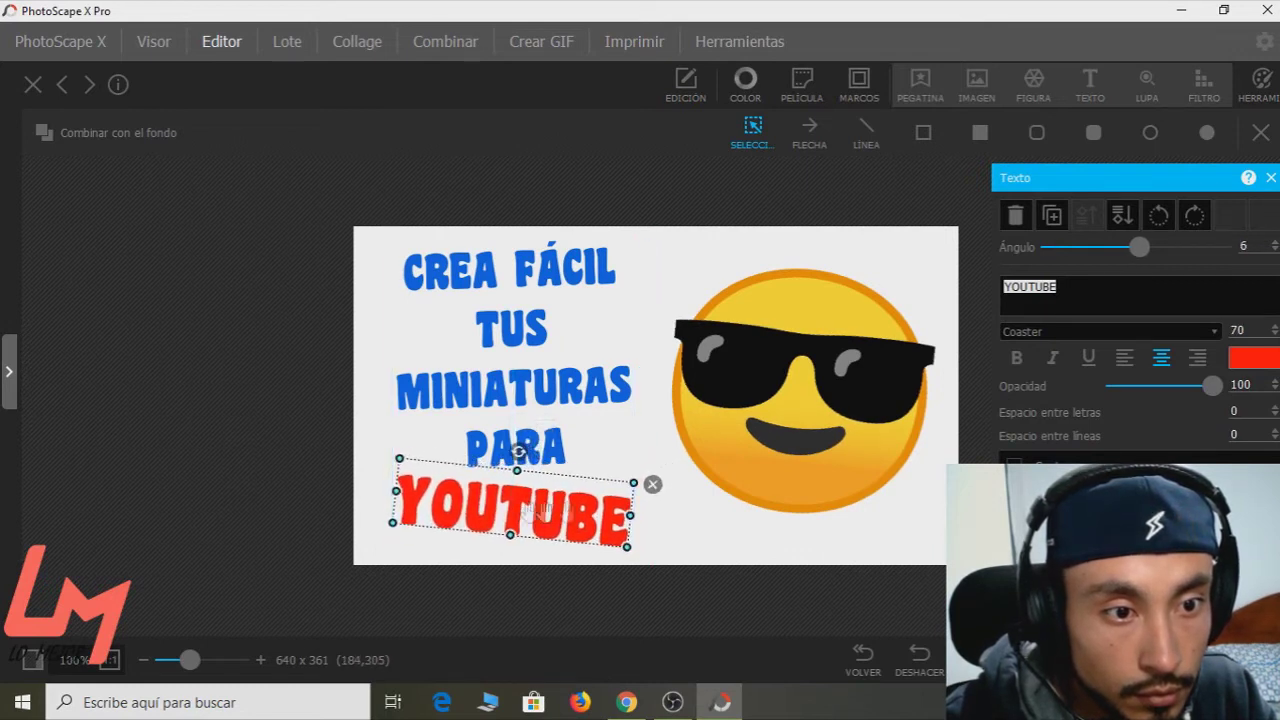
left_click(703, 505)
Give the blue headline text a black outline and enlarge it to size 62.
left_click(560, 398)
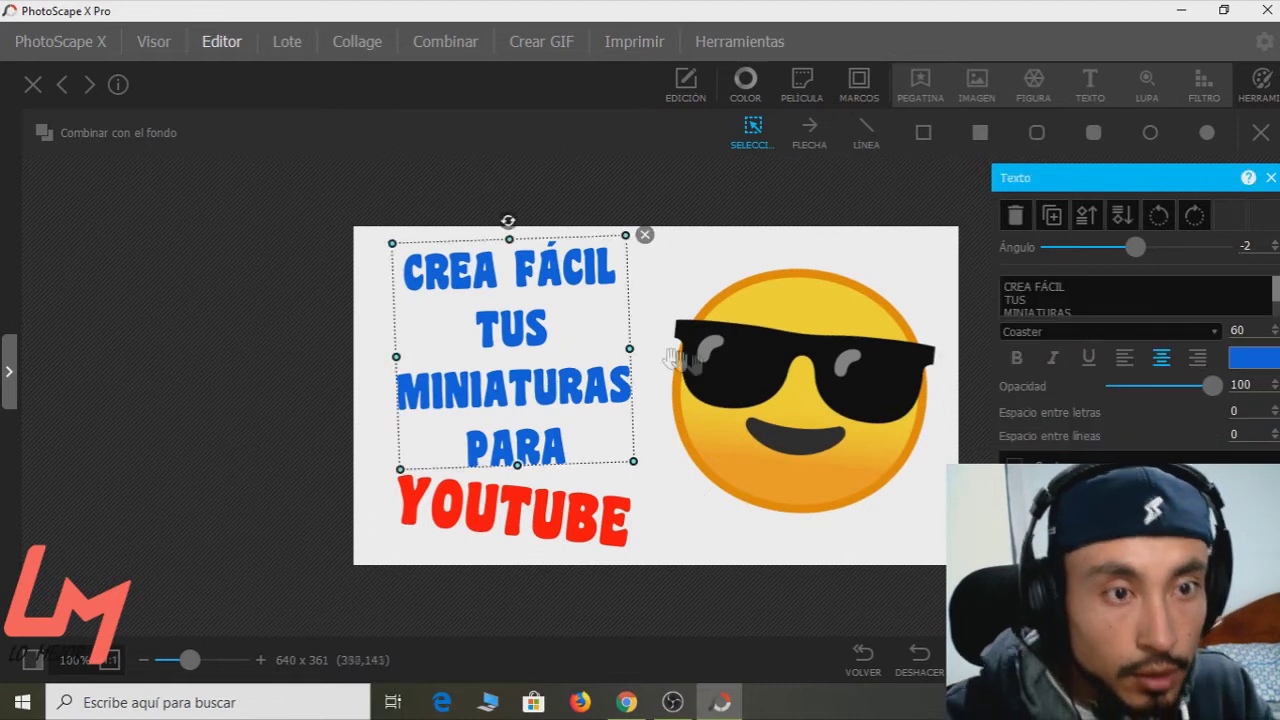
left_click(750, 265)
left_click(596, 418)
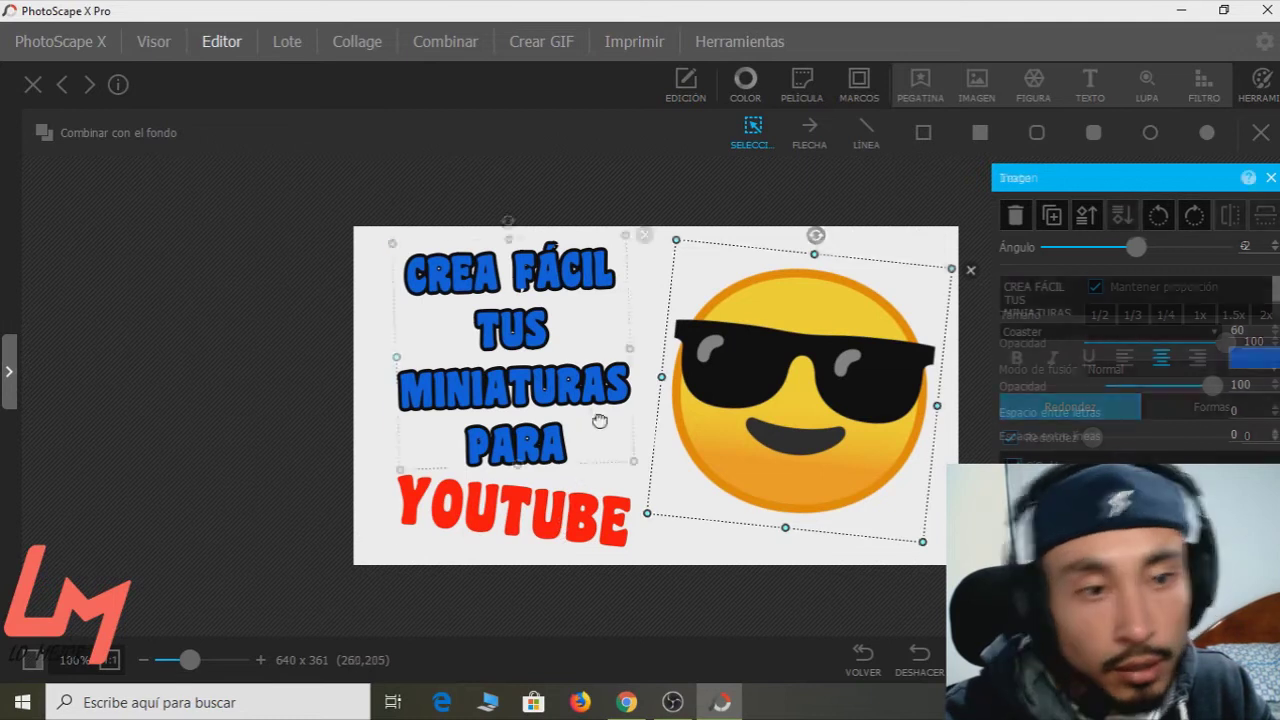
left_click_drag(633, 461, 640, 466)
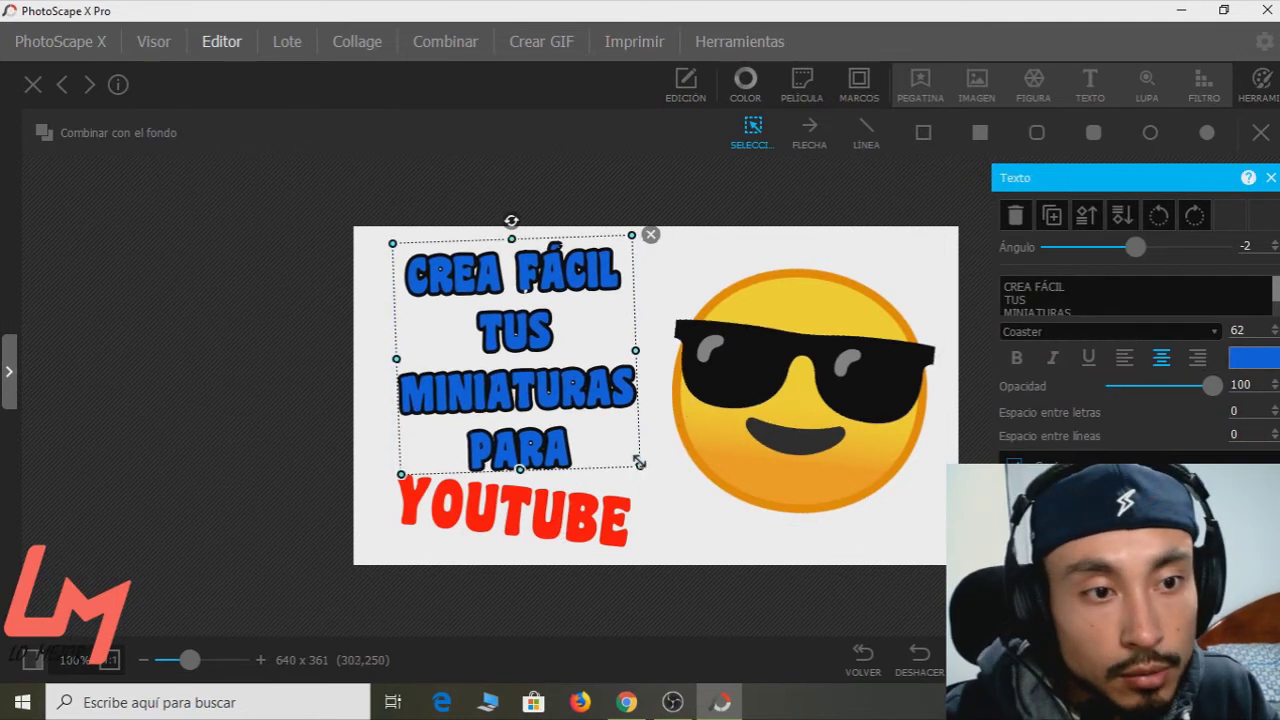
left_click(758, 538)
Enlarge the sunglasses emoji further toward the headline and shift it slightly downward on the canvas.
left_click(705, 284)
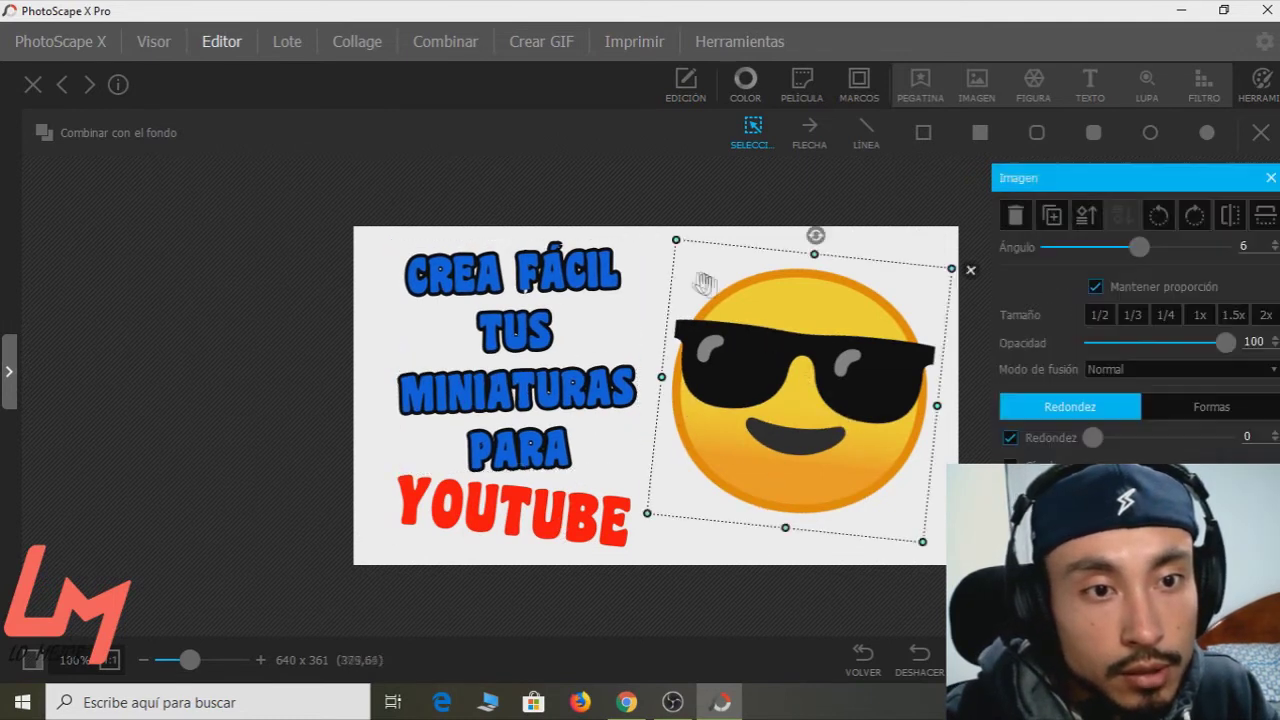
left_click_drag(672, 237, 653, 212)
left_click_drag(731, 354, 733, 373)
left_click(558, 245)
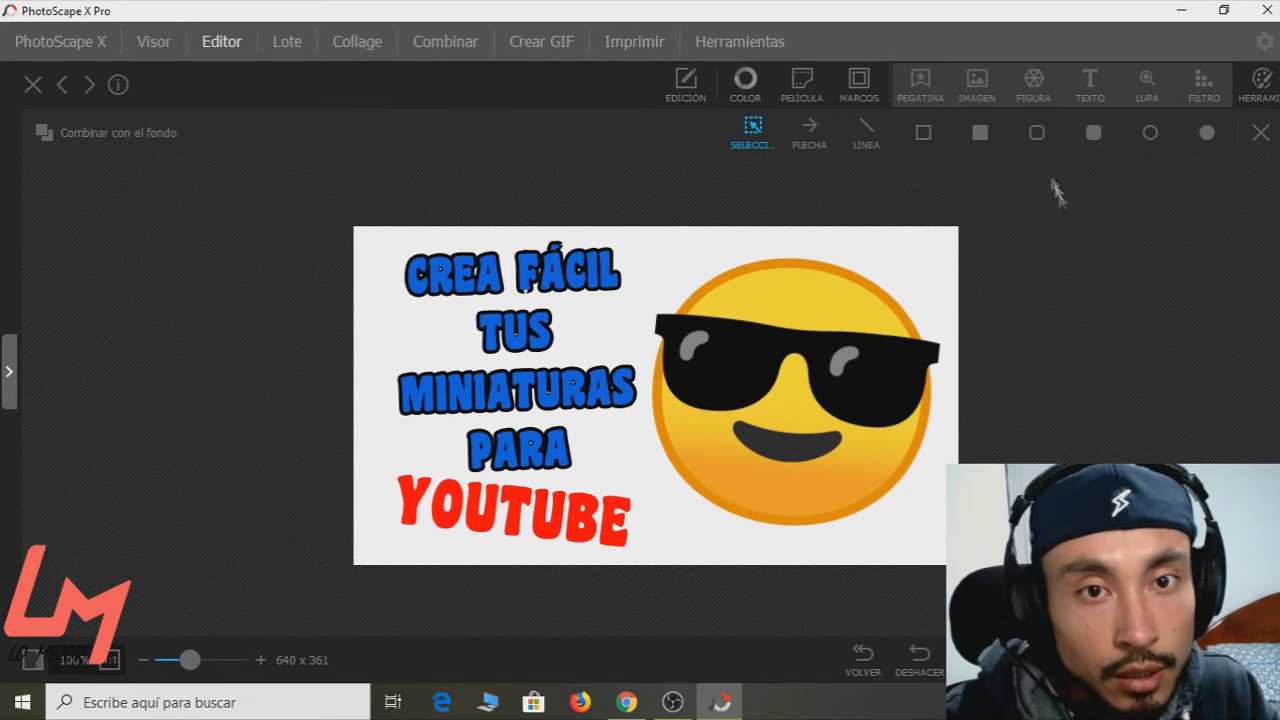
Switch to Chrome, open the account's own YouTube channel page and look over the thumbnails of its videos.
left_click(626, 702)
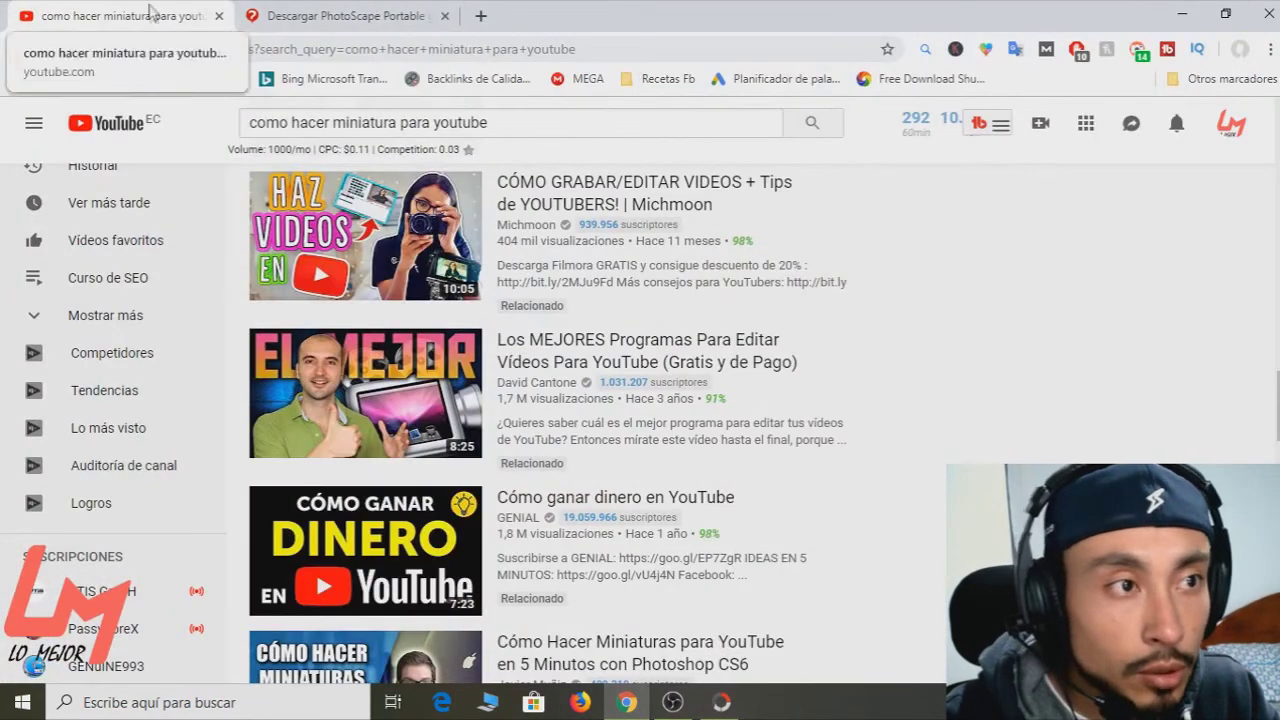
left_click(1230, 124)
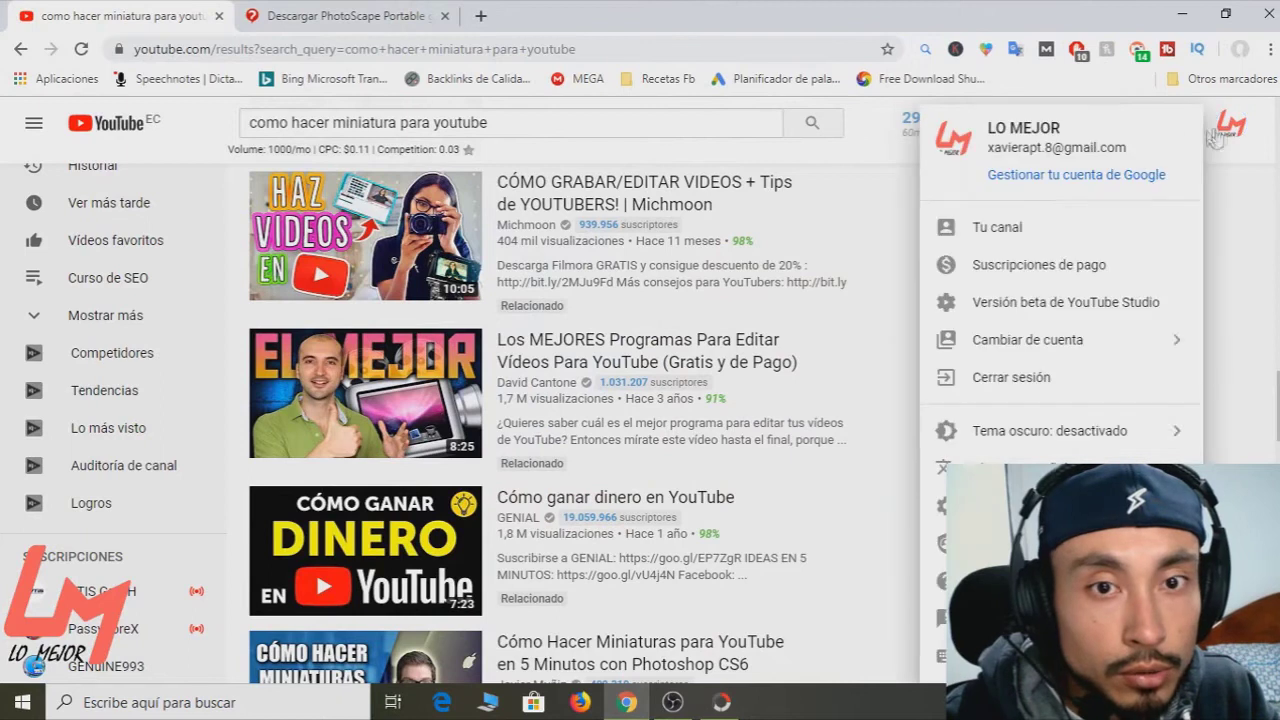
right_click(1038, 310)
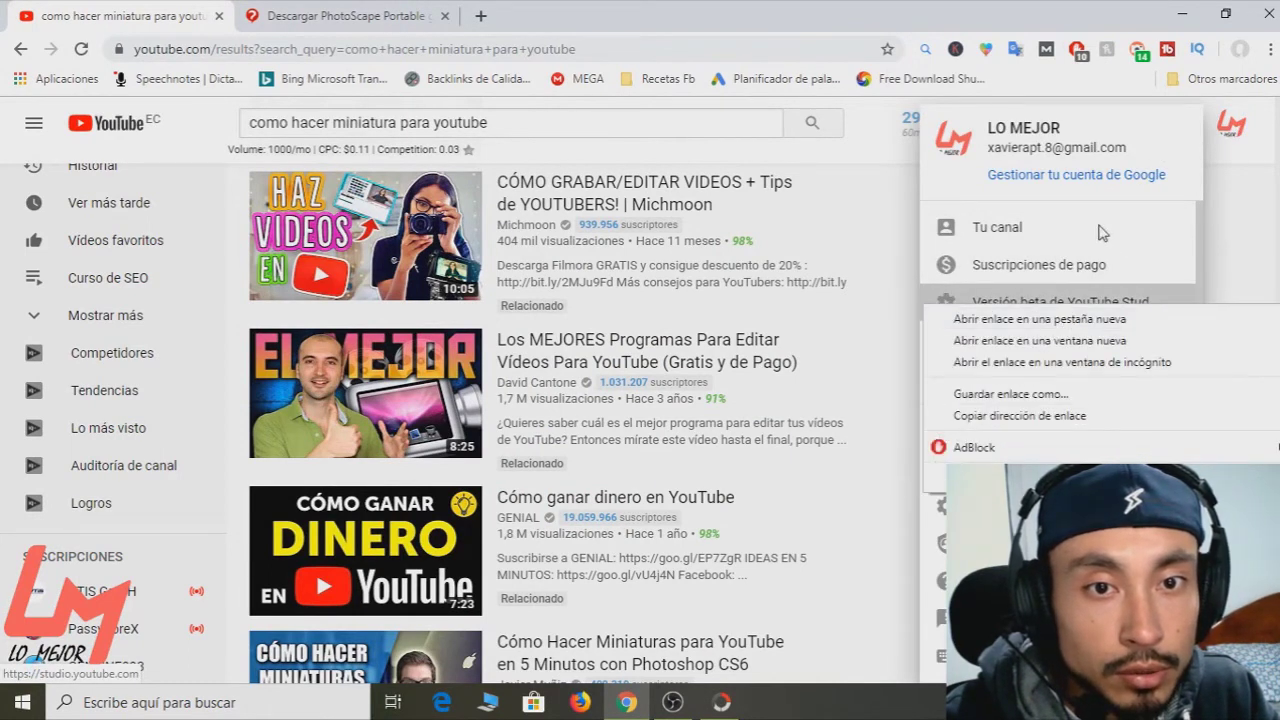
left_click(1019, 230)
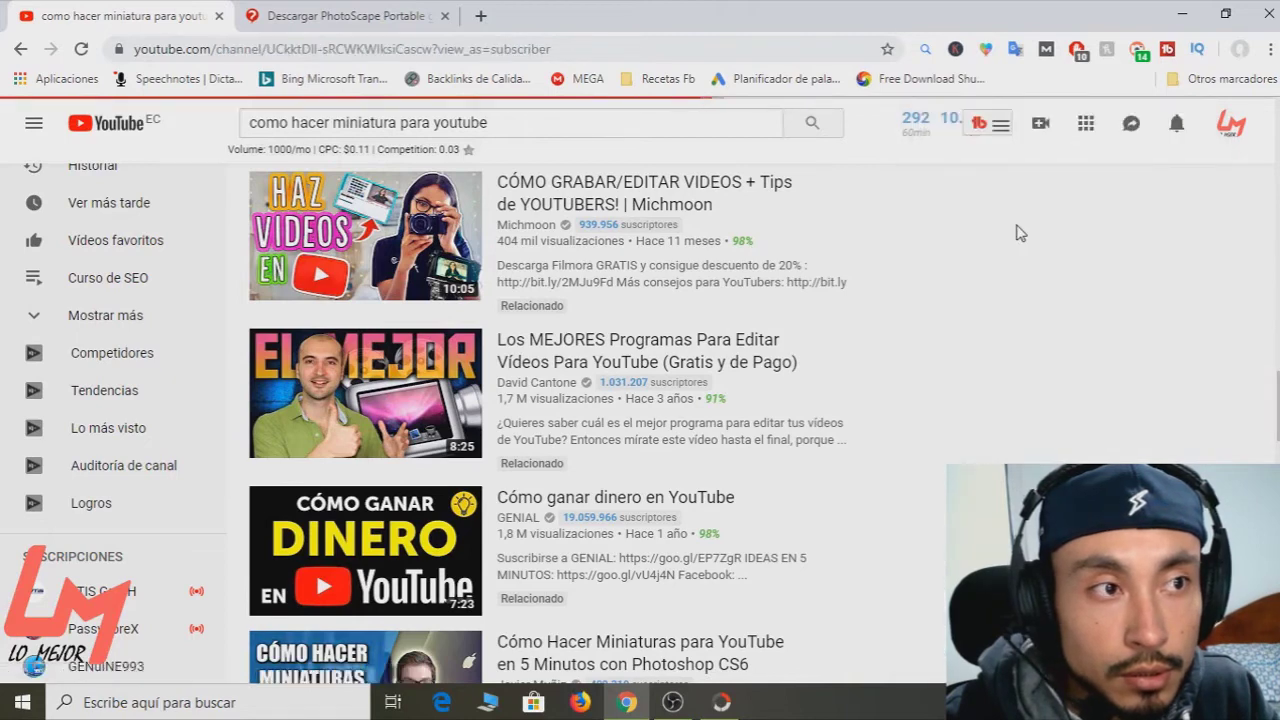
scroll(720, 388, "down", 6)
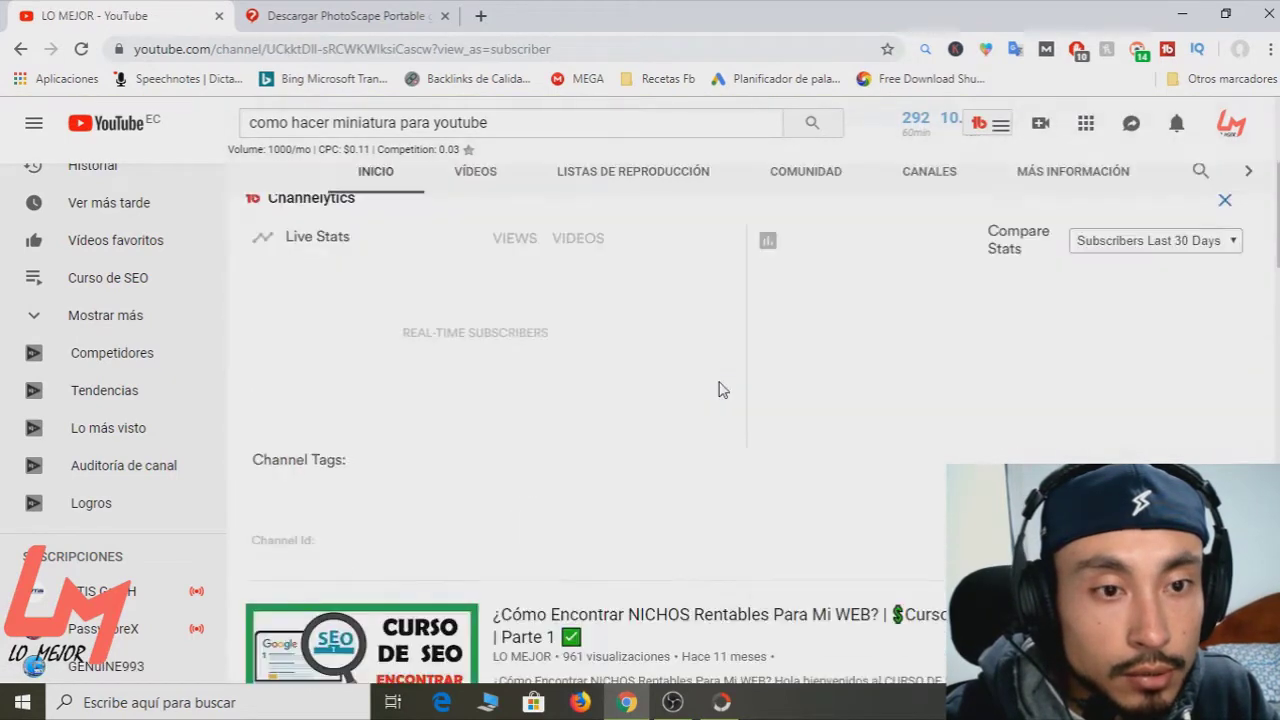
scroll(720, 388, "down", 3)
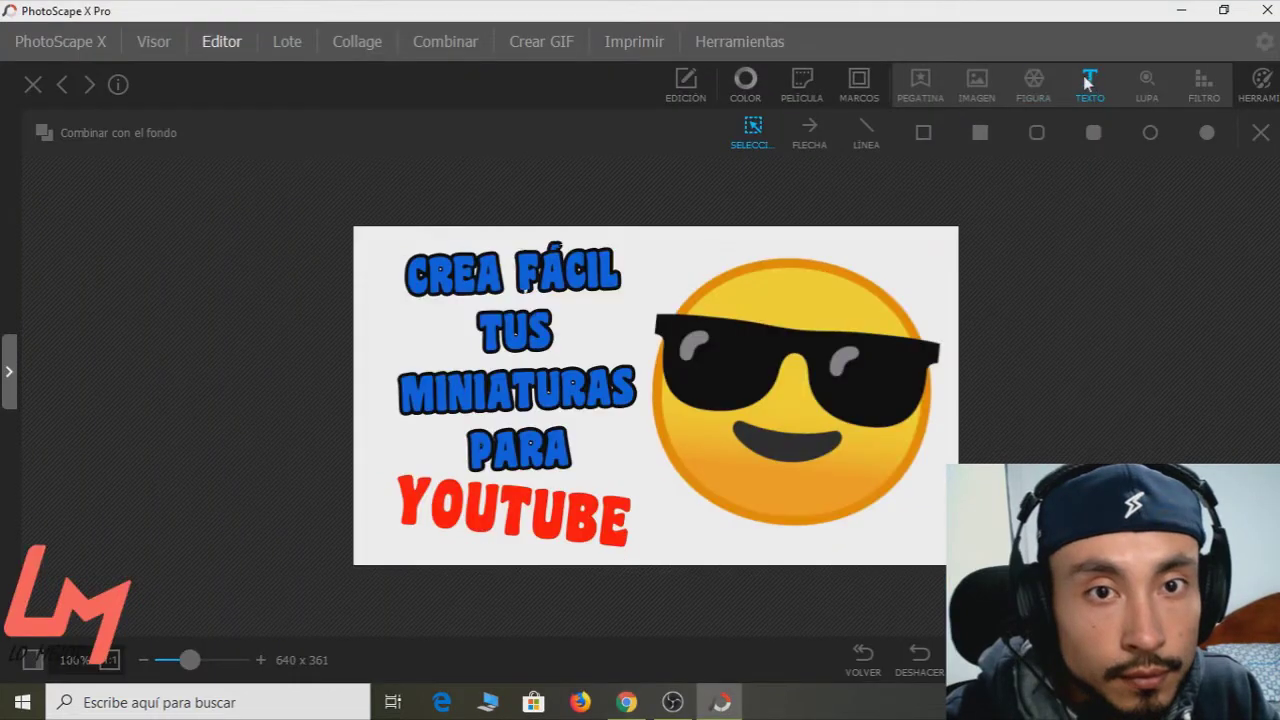
Add a red right triangle covering the canvas's upper-right corner and shift the emoji slightly left.
left_click(1032, 86)
left_click(880, 278)
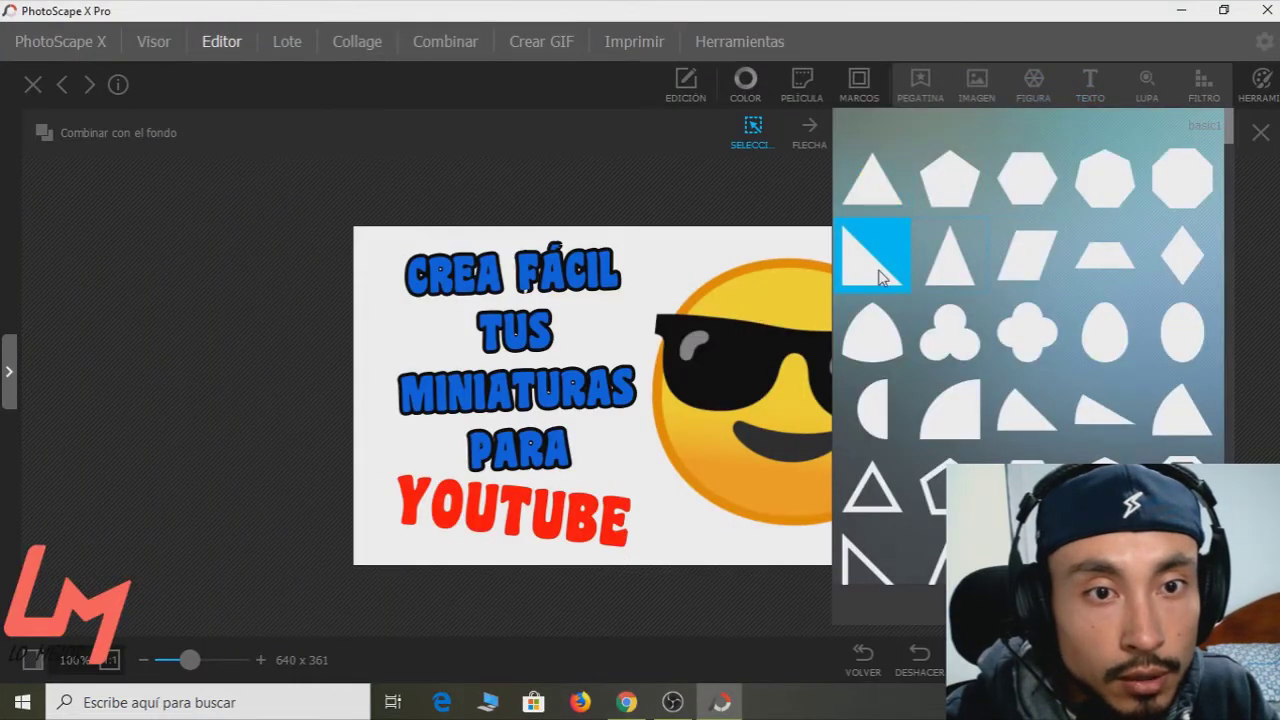
left_click(872, 255)
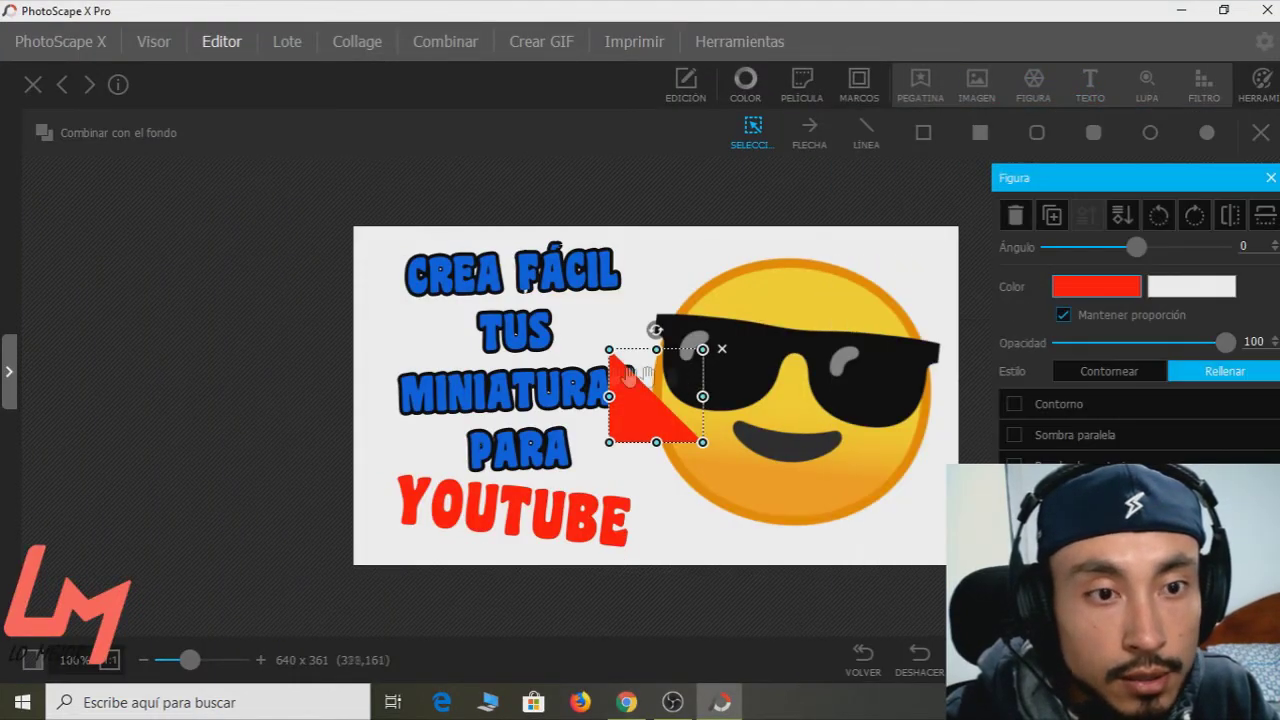
left_click_drag(609, 443, 936, 292)
left_click_drag(809, 376, 798, 380)
key("Escape")
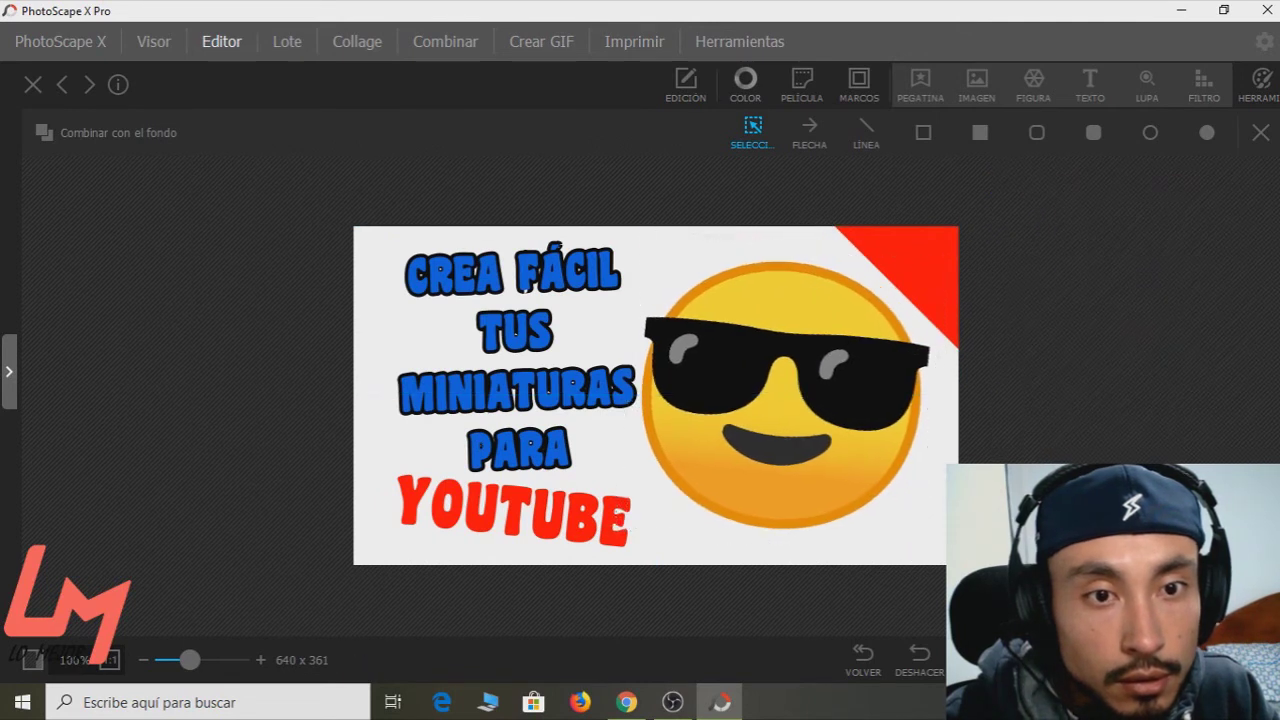
left_click(939, 264)
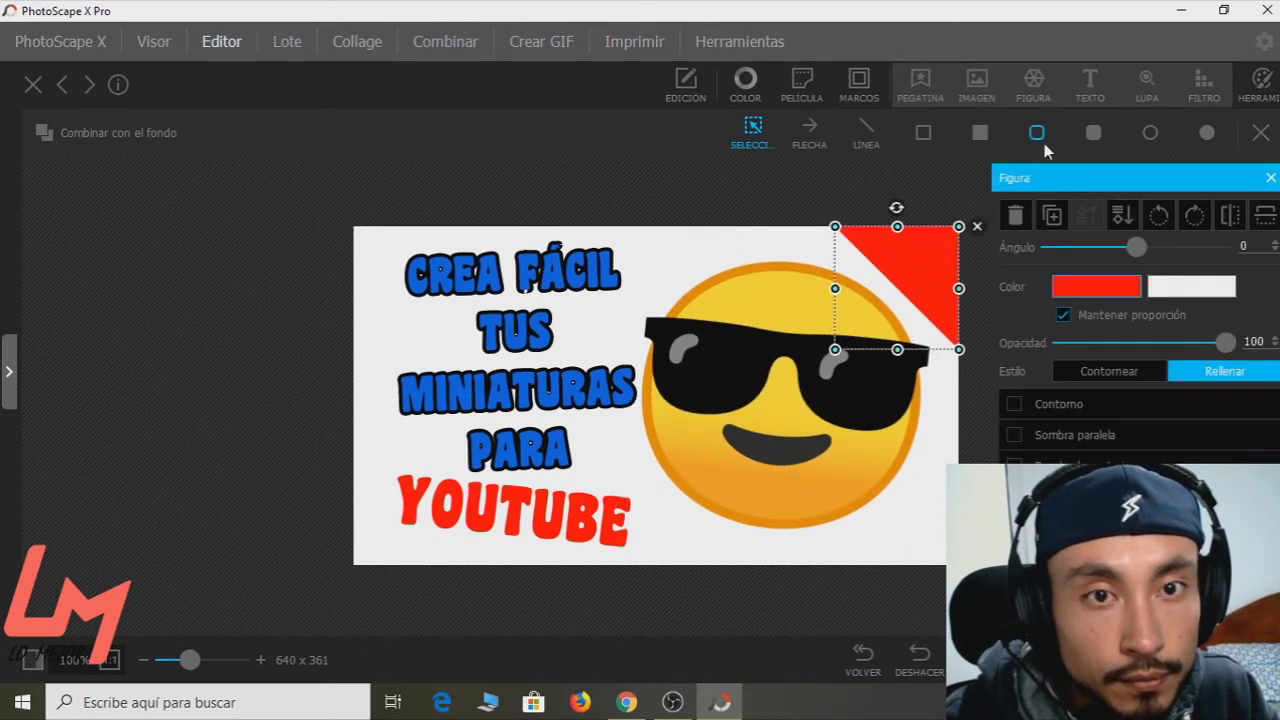
Add the text "5" in black Coaster, enlarge it to size 78 and place it on the red corner triangle.
left_click(1088, 84)
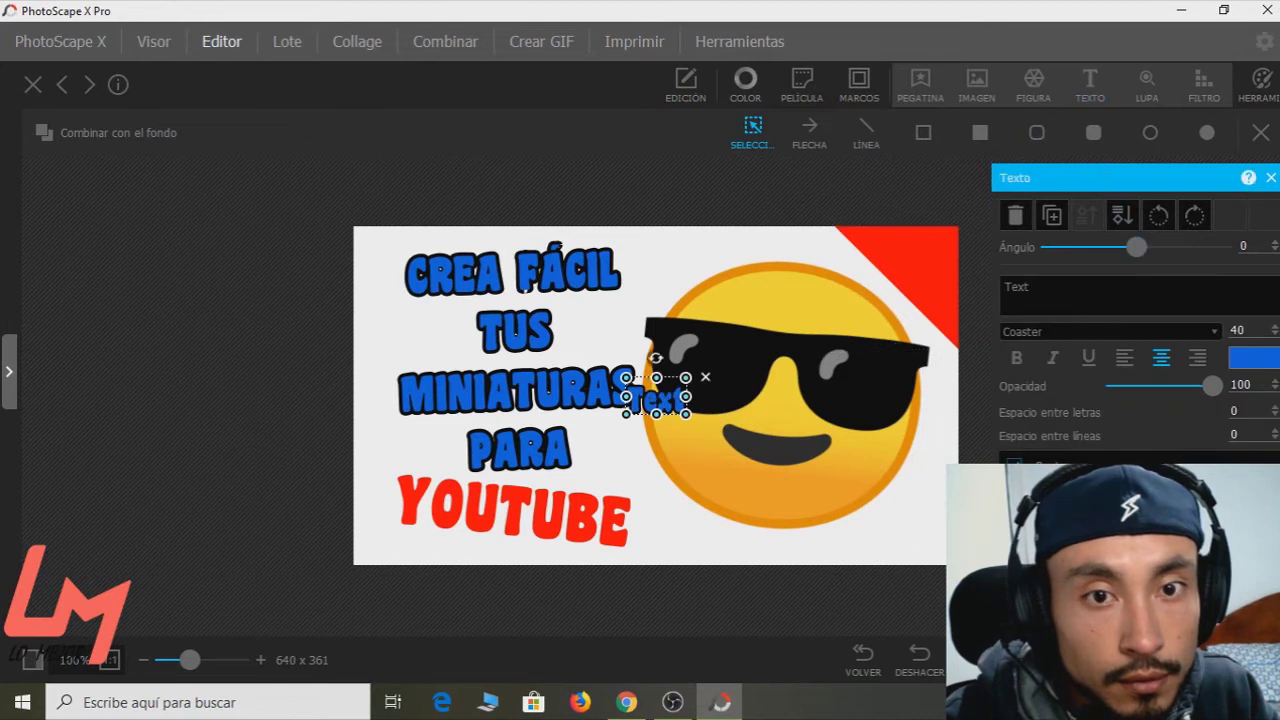
left_click(1016, 287)
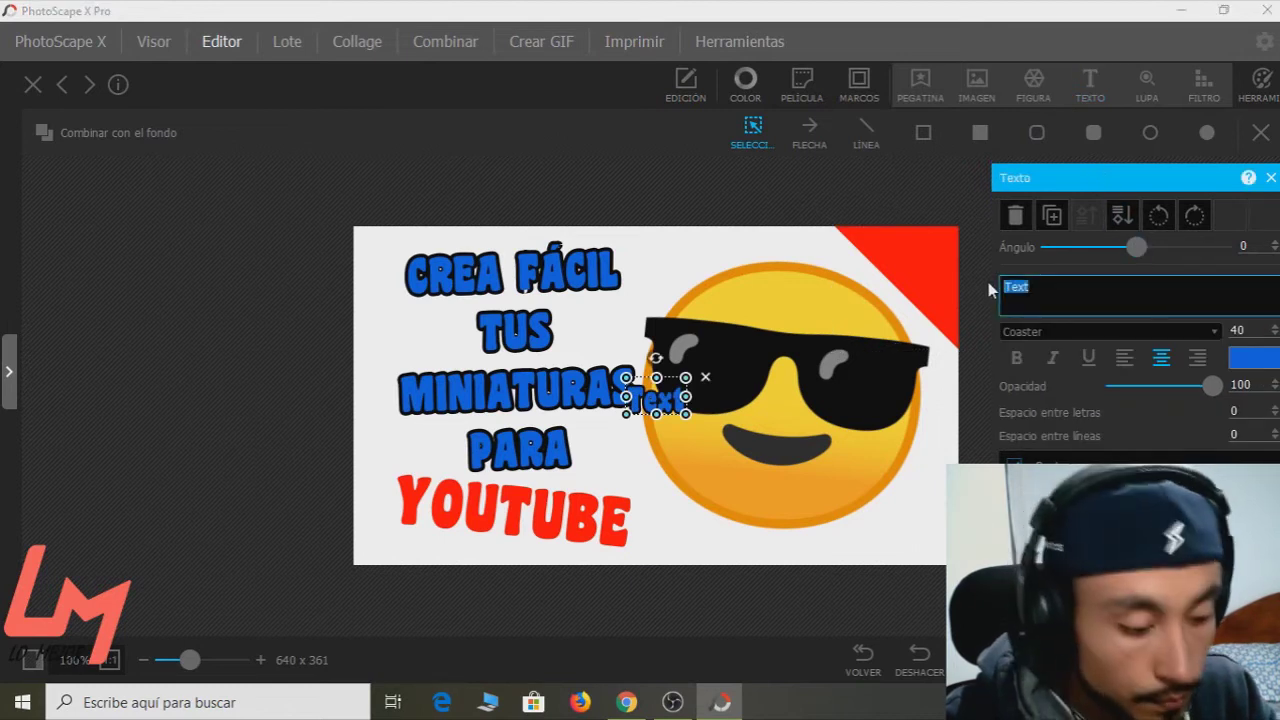
type("5")
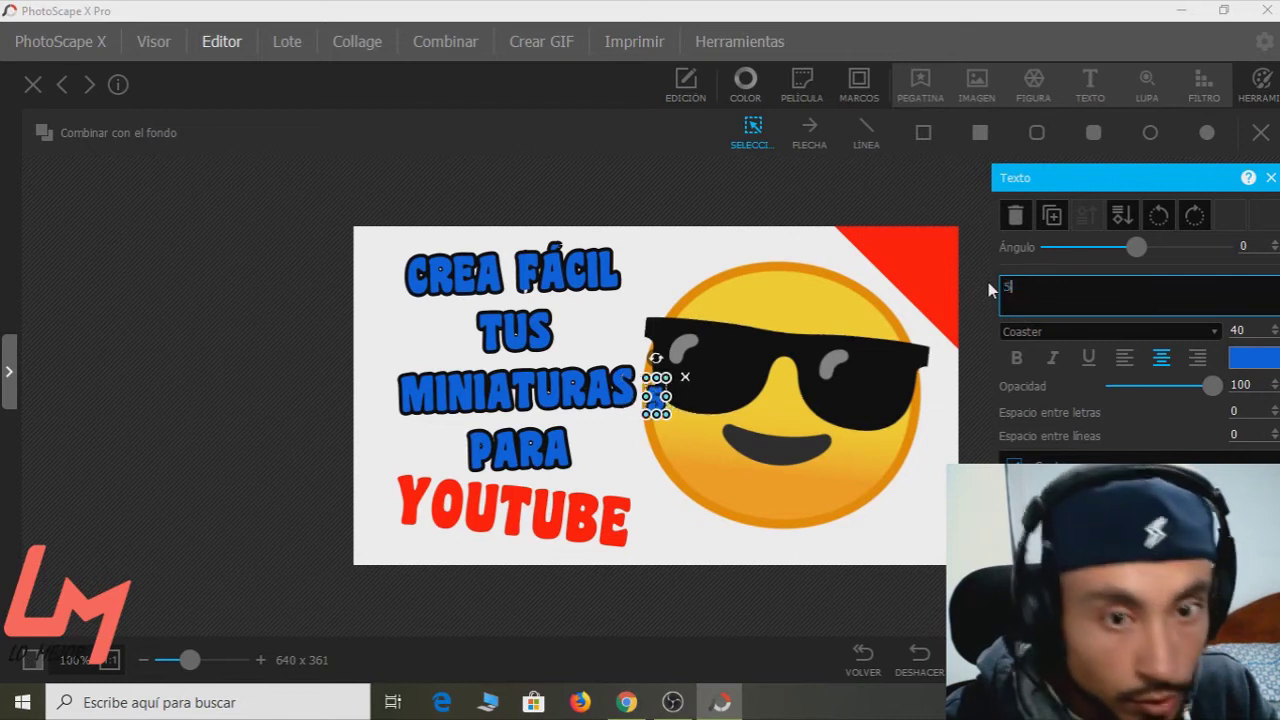
left_click(1243, 358)
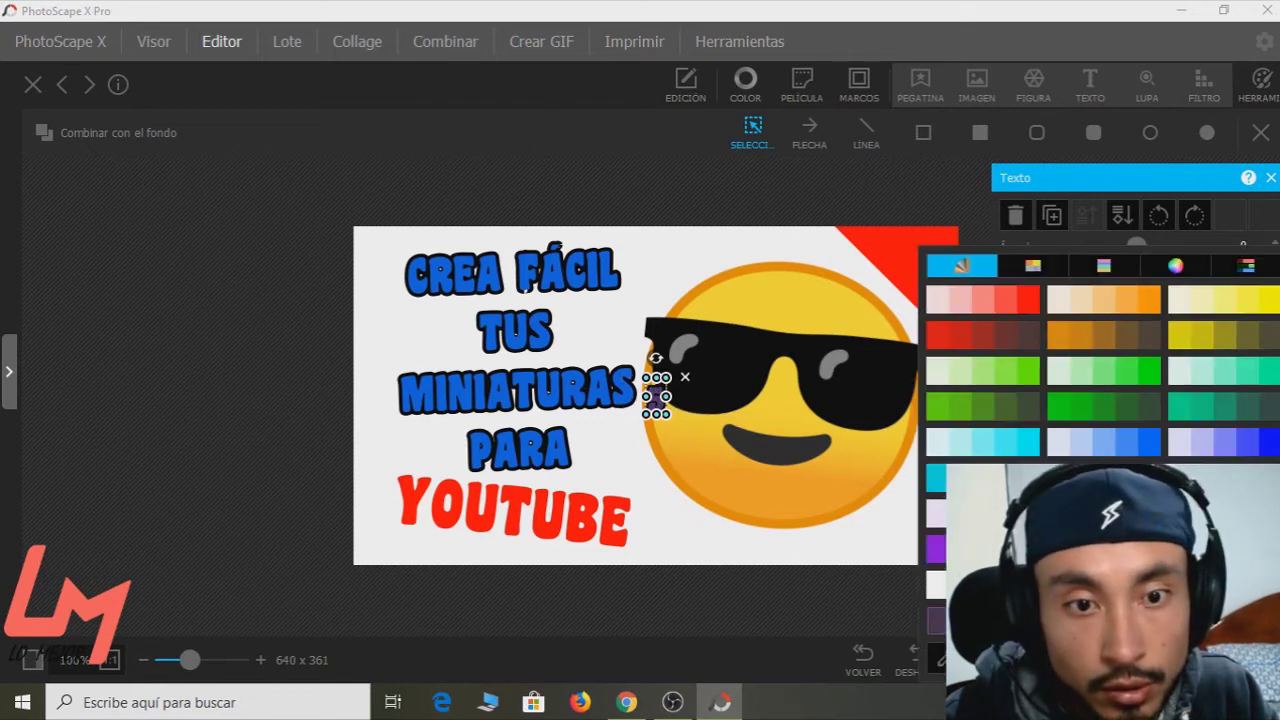
left_click(1262, 446)
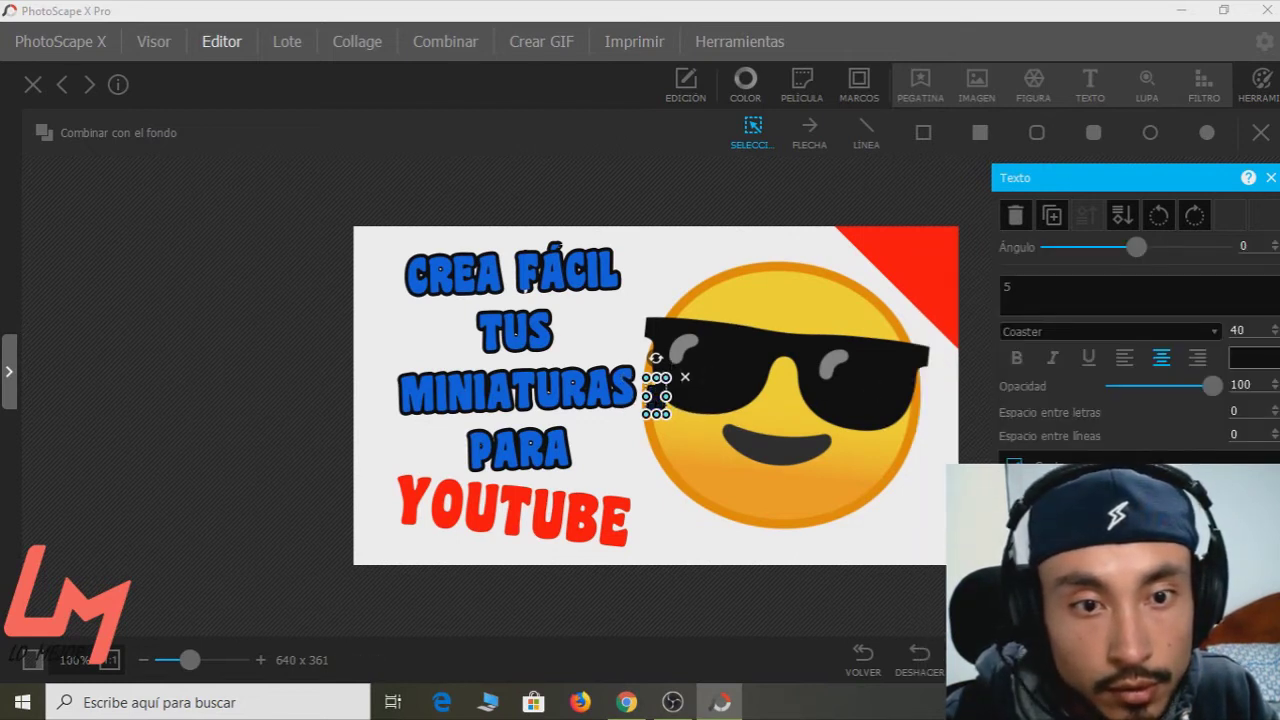
left_click_drag(671, 373, 932, 265)
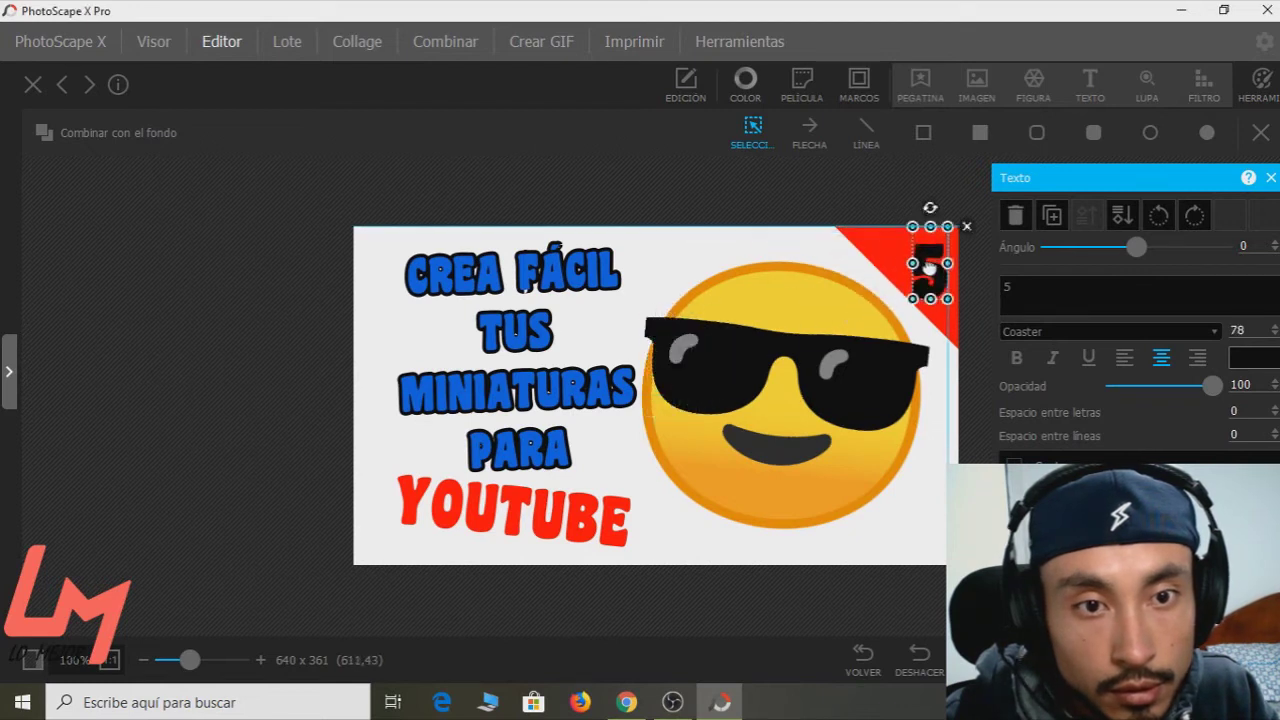
left_click(987, 297)
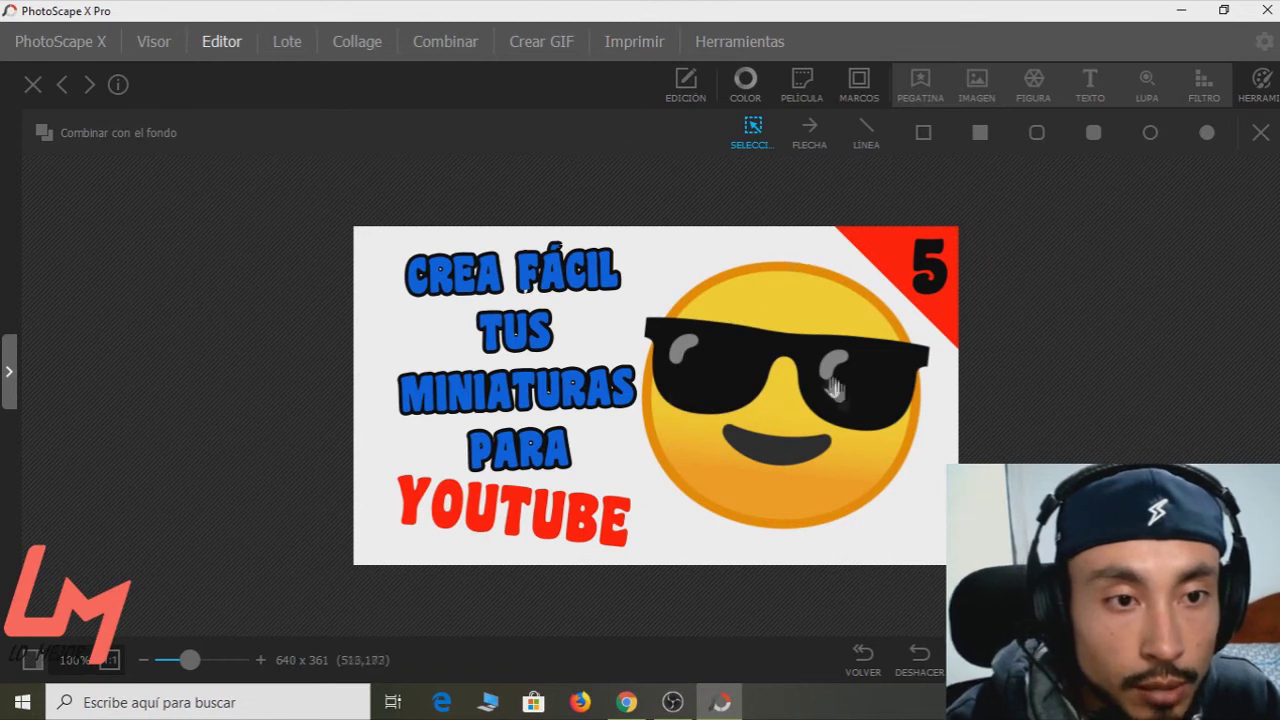
Shrink the sunglasses emoji slightly and move it up a little so it clears the red corner.
left_click(742, 318)
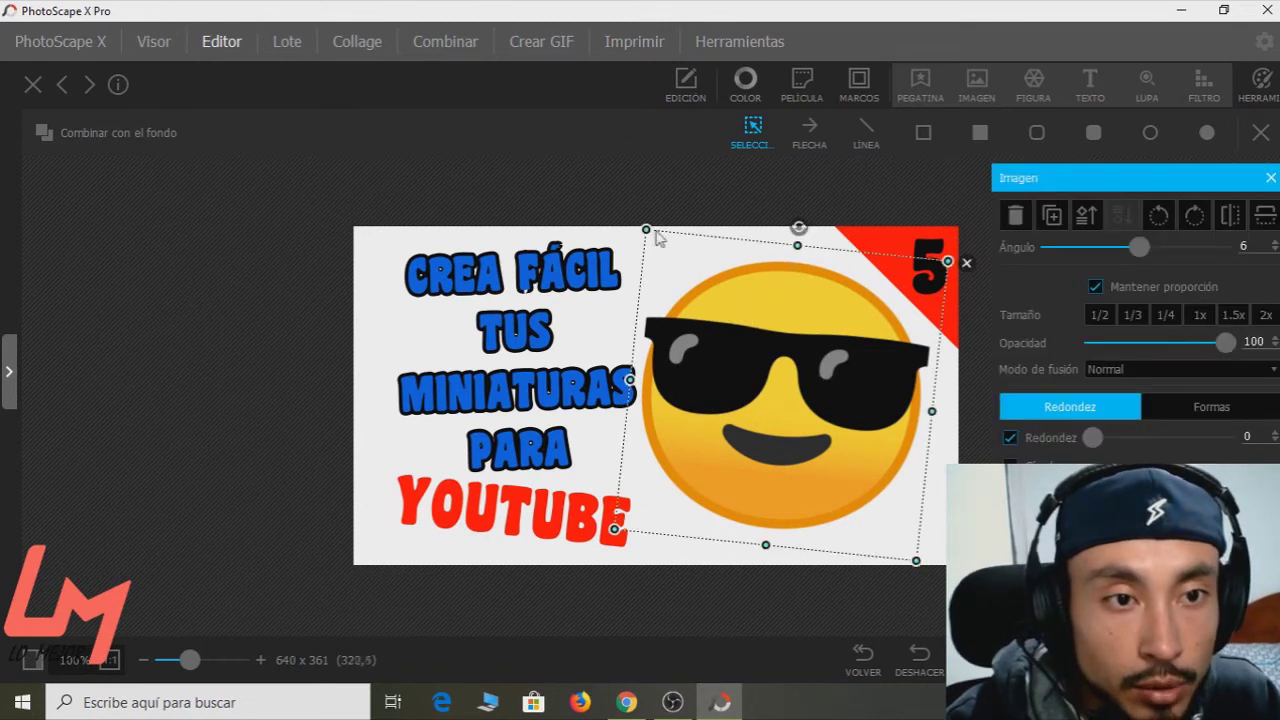
left_click_drag(647, 229, 664, 251)
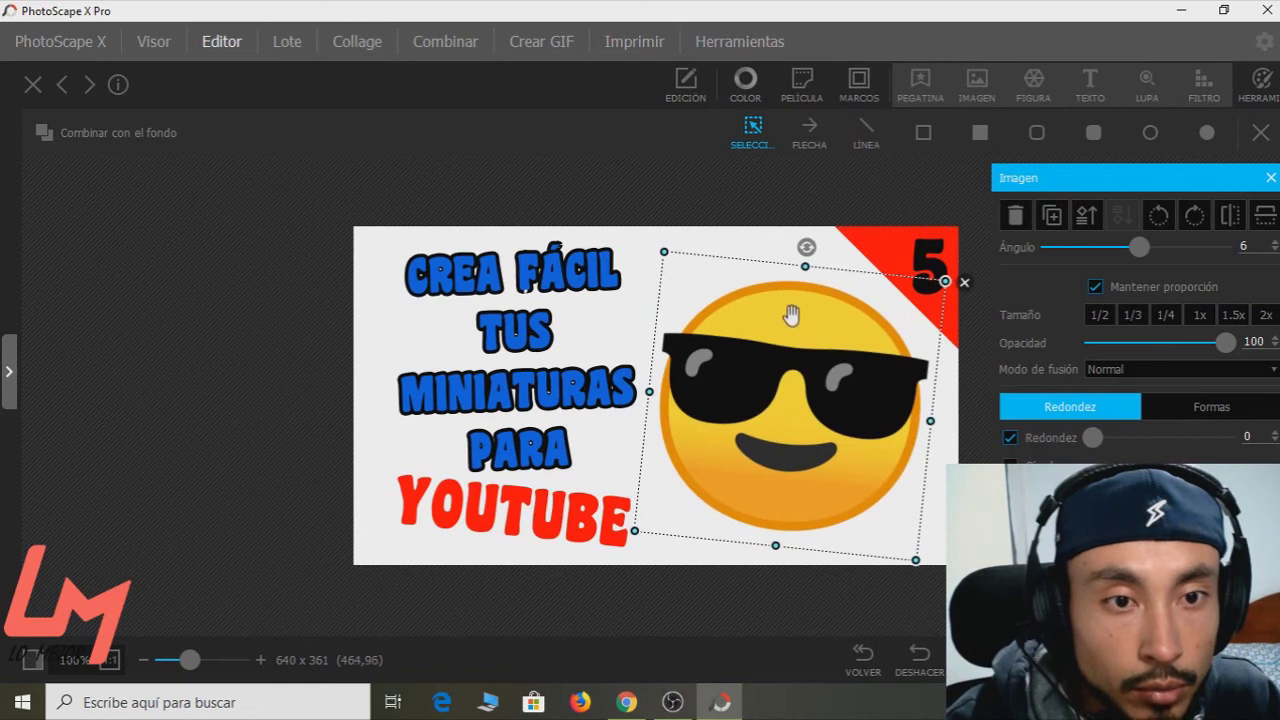
left_click_drag(798, 331, 798, 316)
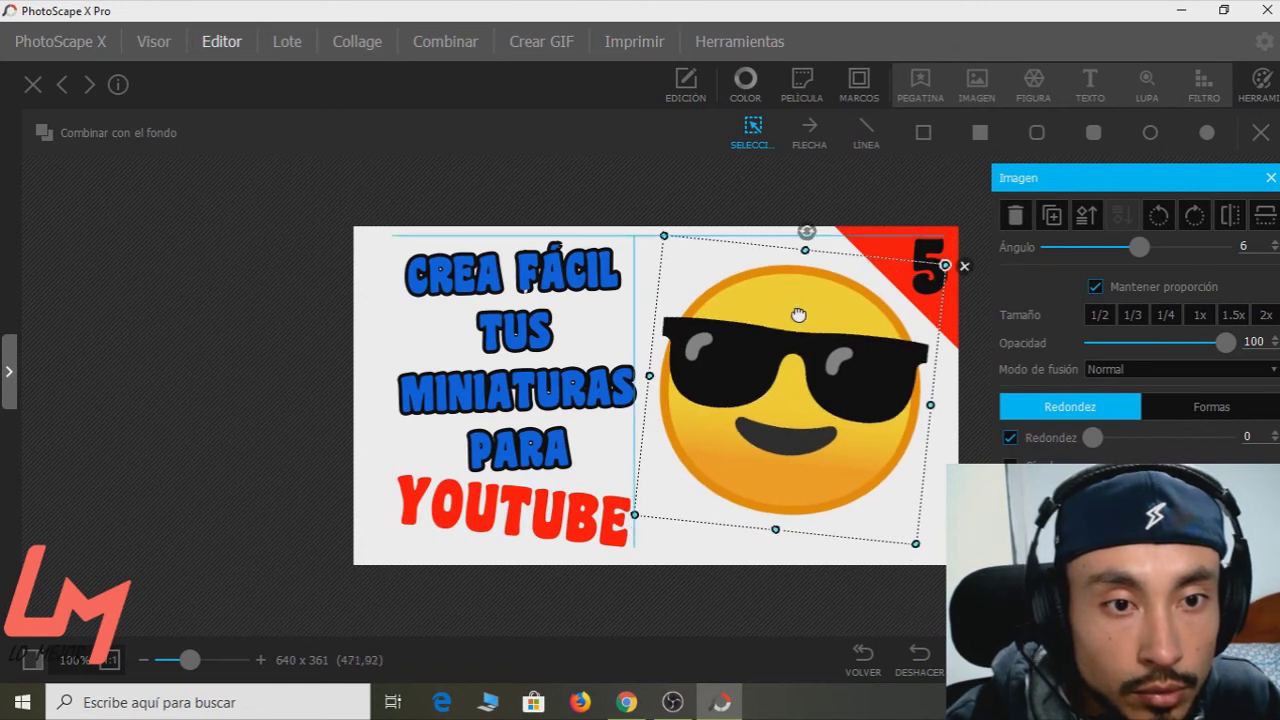
left_click(740, 600)
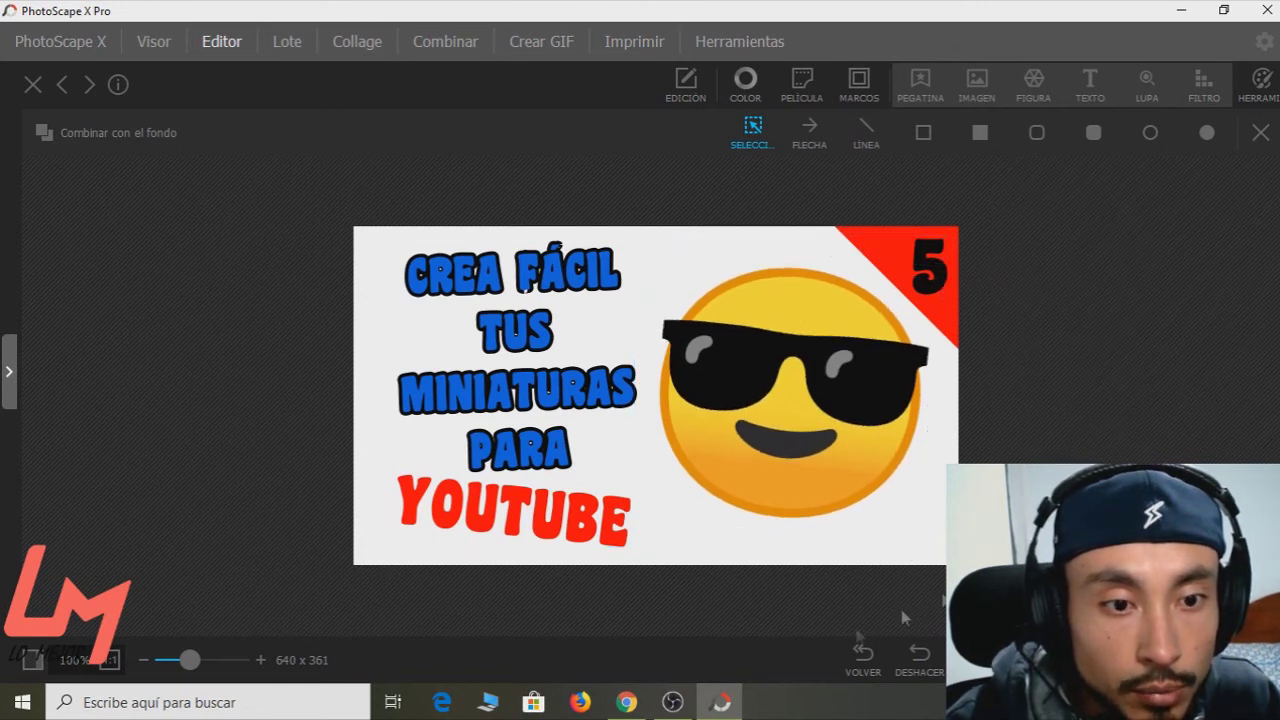
Search the web in Chrome for "EMOJI DE MANOS" and place a pointing-hand emoji over the lower part of the face.
left_click(627, 703)
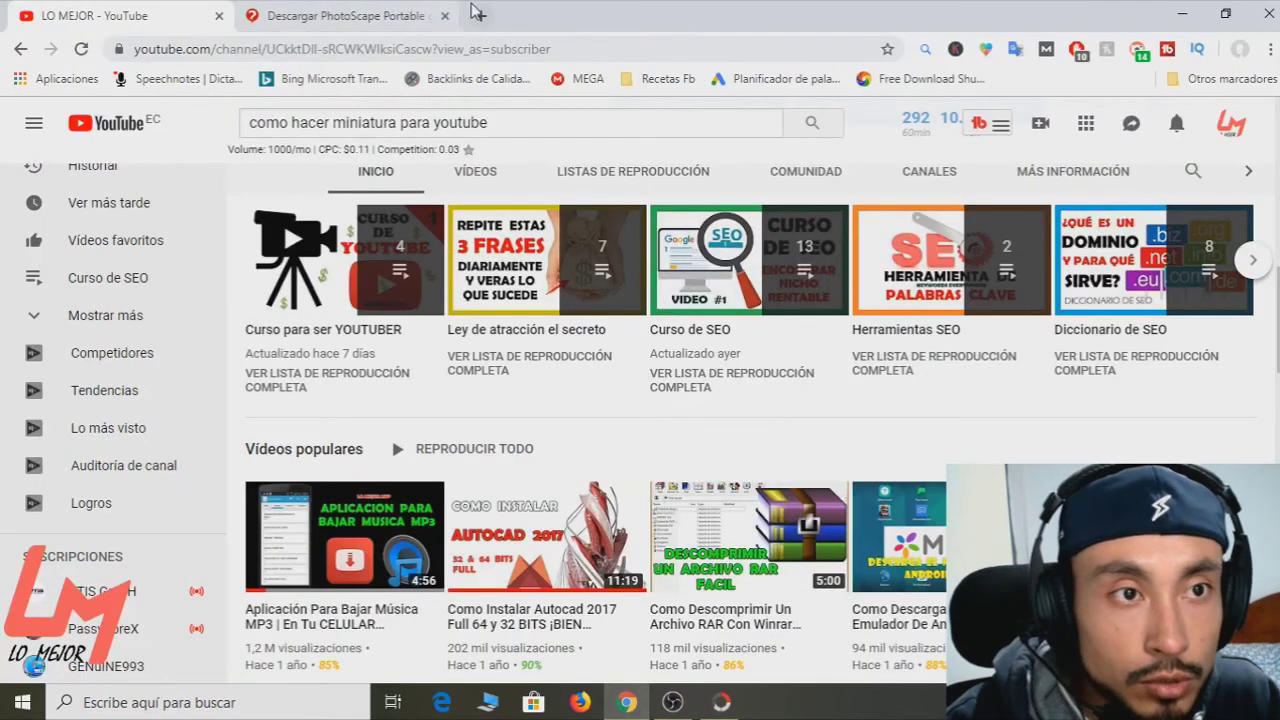
left_click(480, 16)
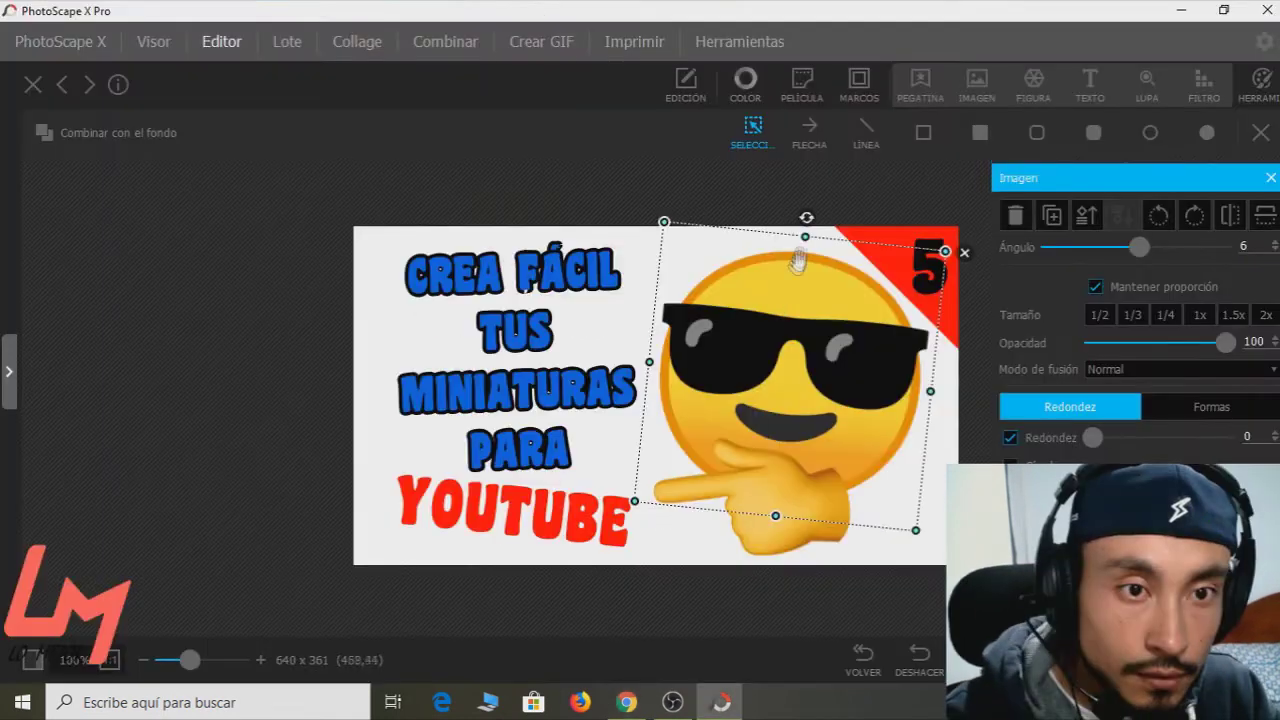
left_click(556, 247)
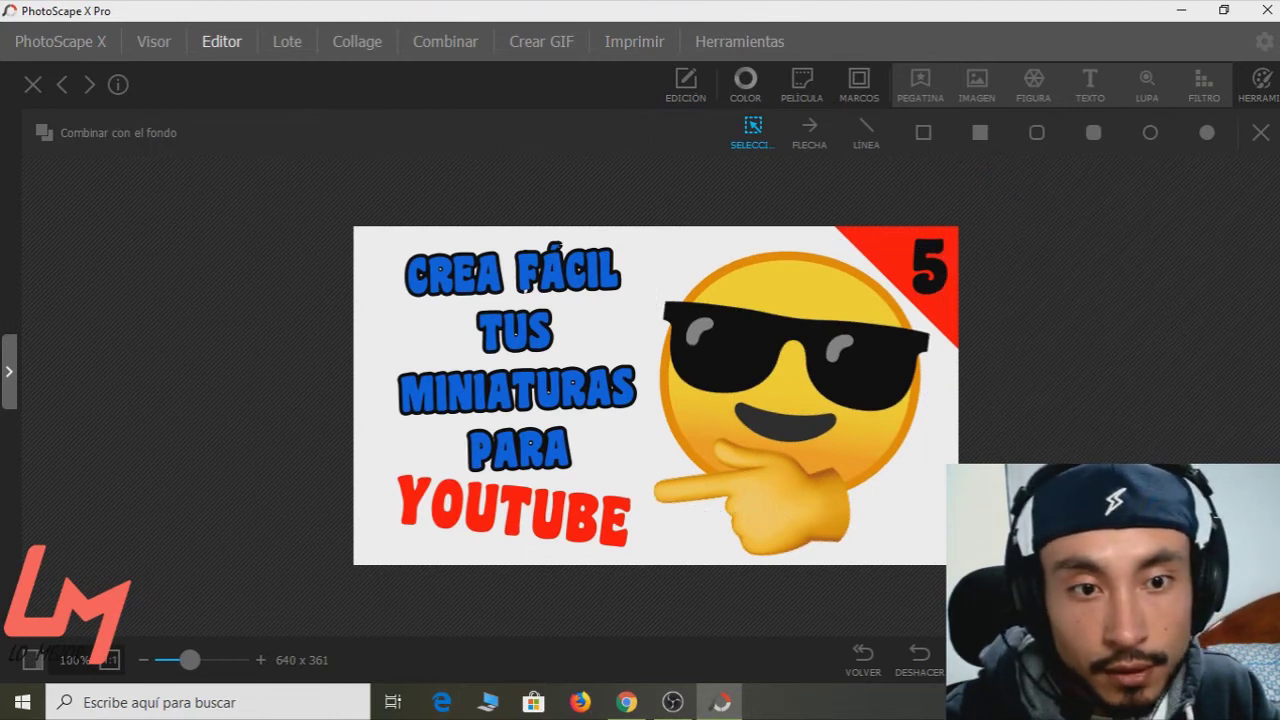
Save the finished thumbnail image.
key("ctrl+s")
left_click(520, 212)
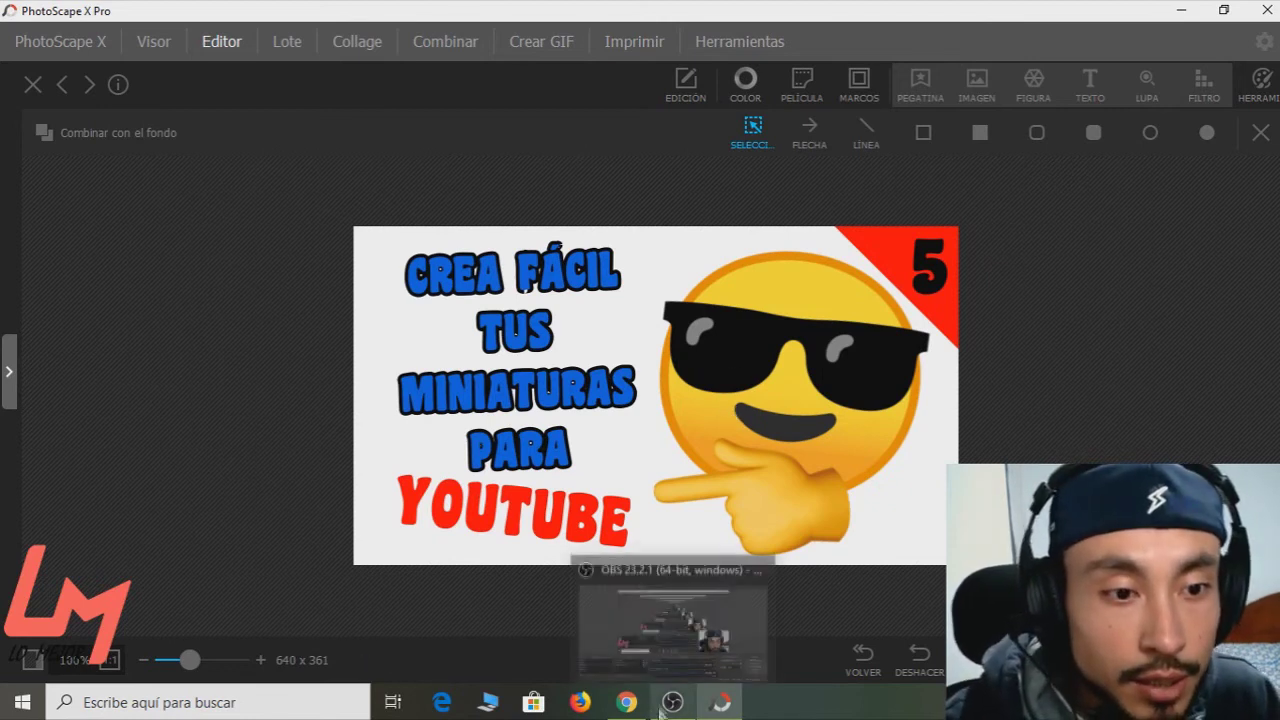
Switch to Chrome, return to the YouTube results for "como hacer miniatura para youtube" and examine the thumbnails of the listed videos.
left_click(626, 702)
left_click(200, 15)
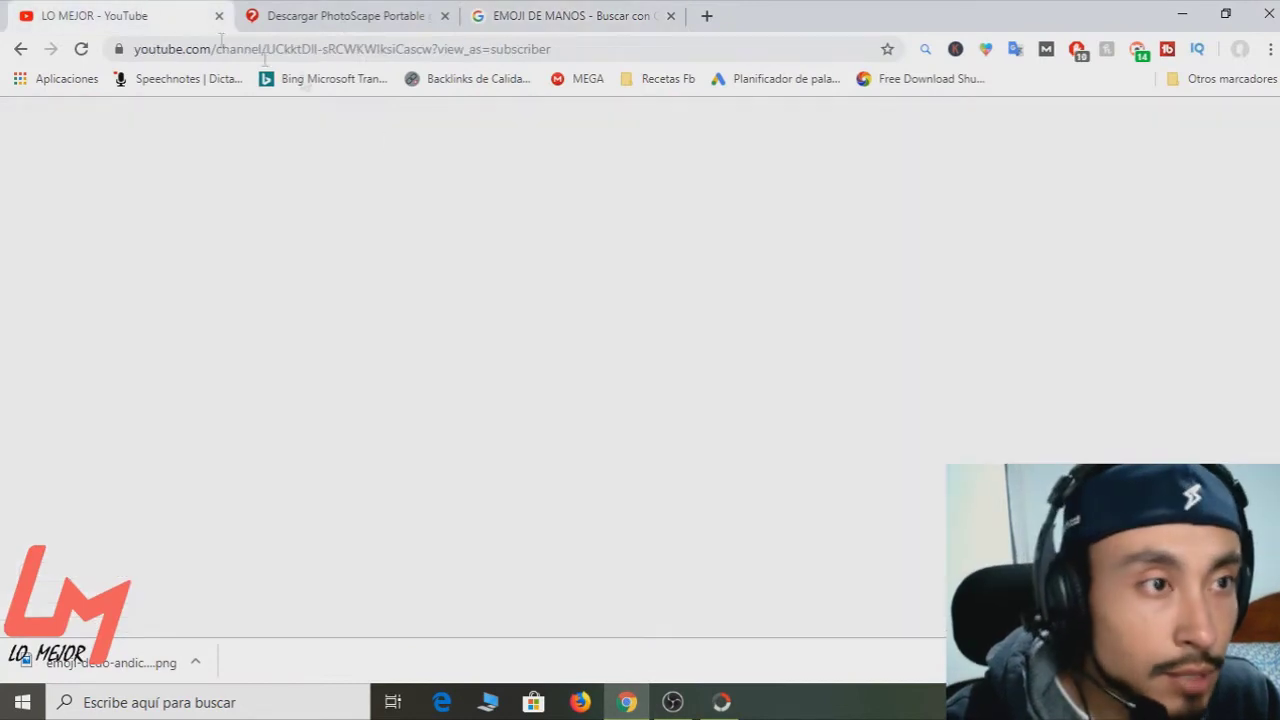
left_click(20, 49)
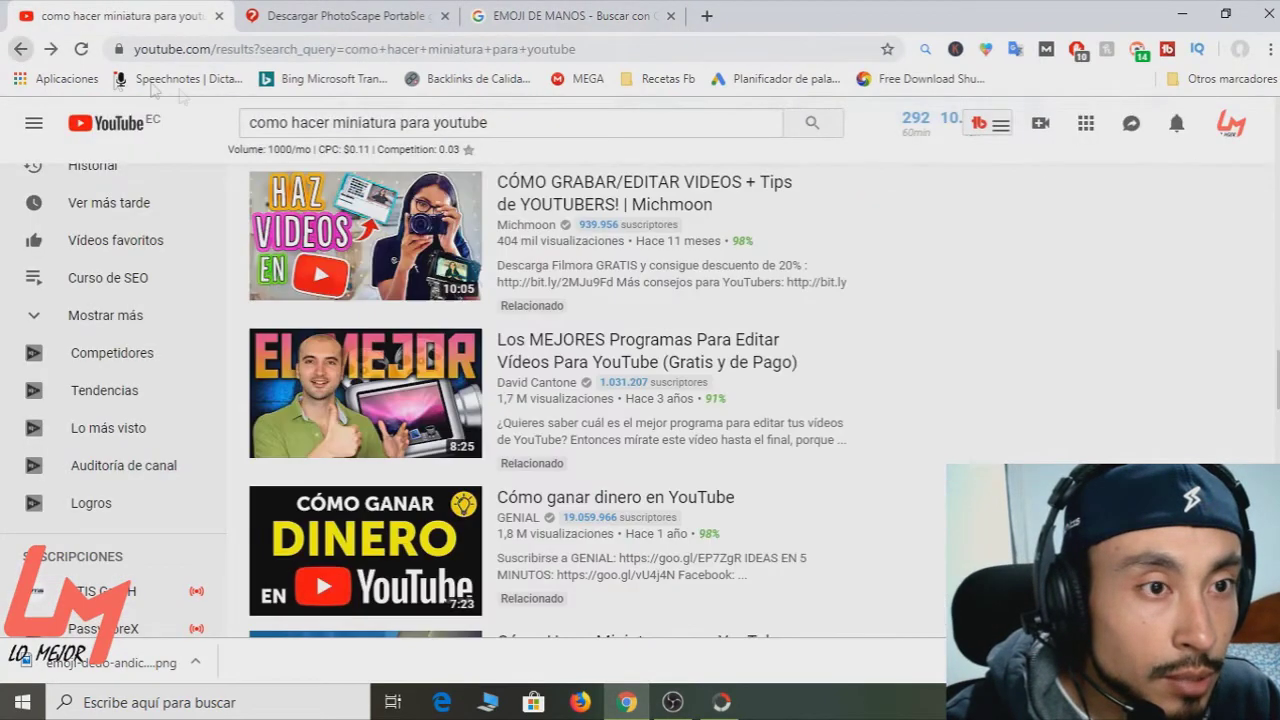
scroll(600, 440, "down", 5)
scroll(600, 460, "down", 15)
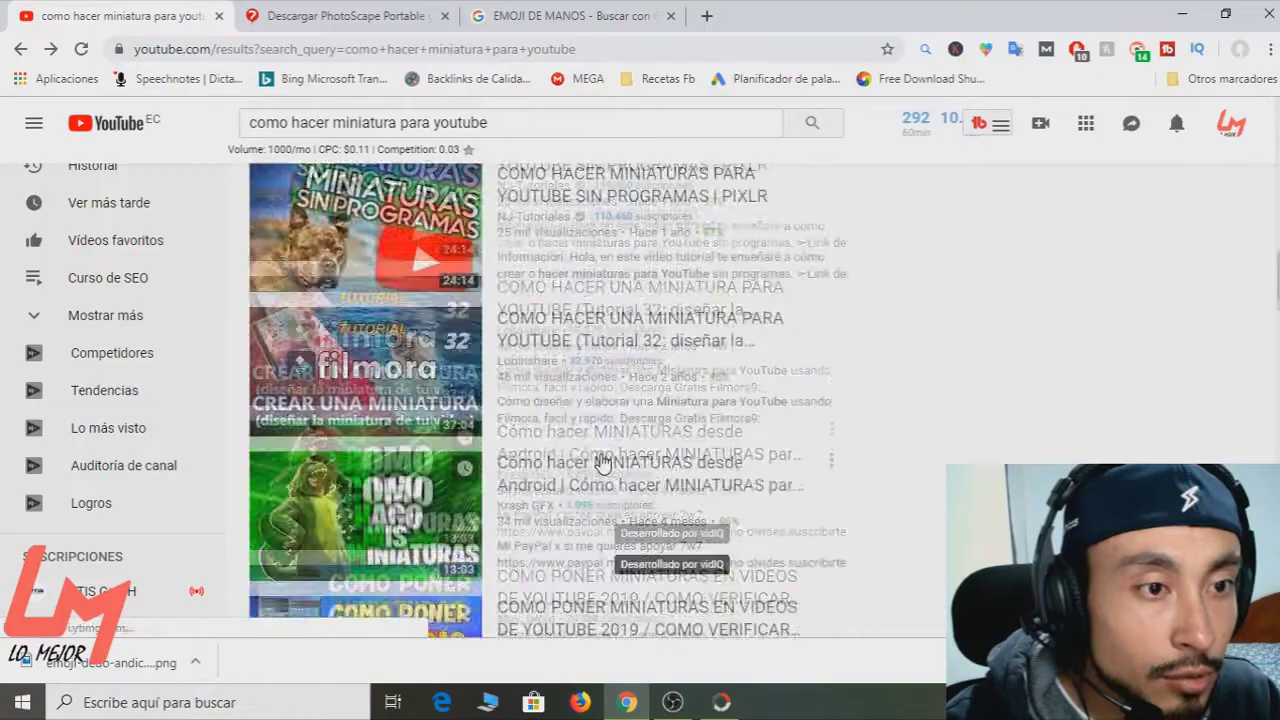
scroll(600, 465, "up", 3)
scroll(597, 500, "down", 15)
scroll(594, 525, "down", 20)
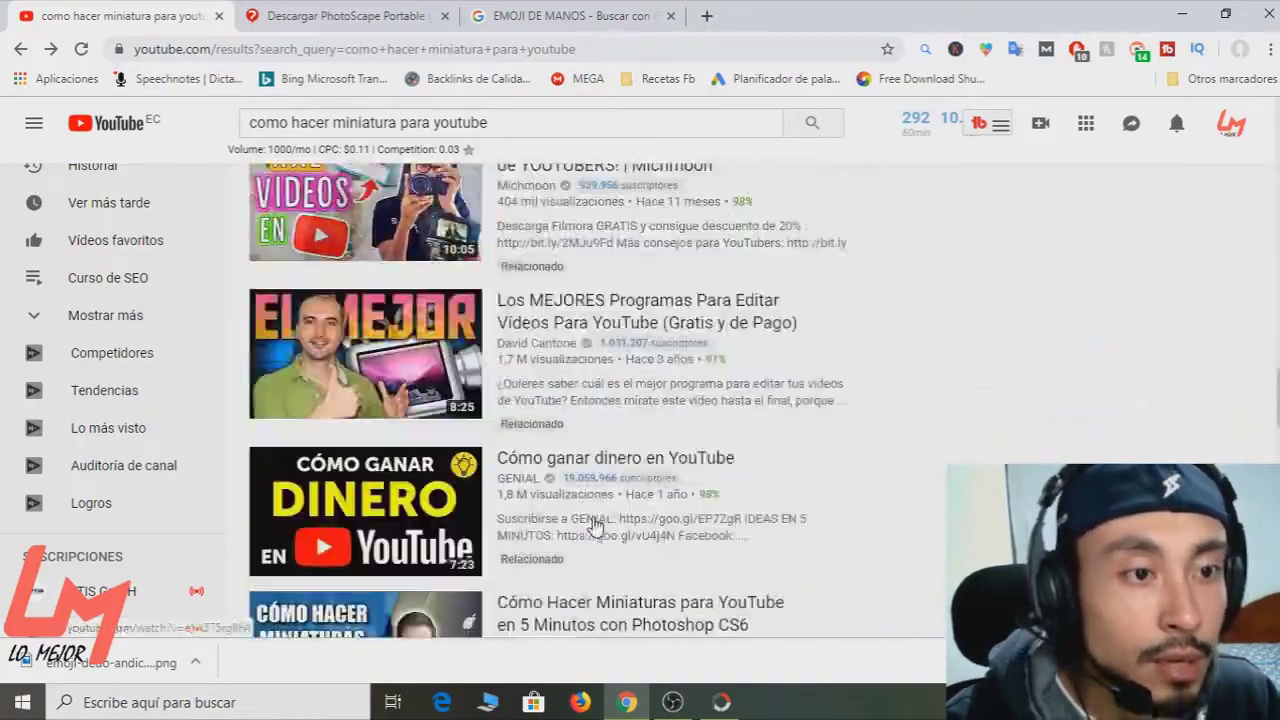
scroll(594, 522, "down", 10)
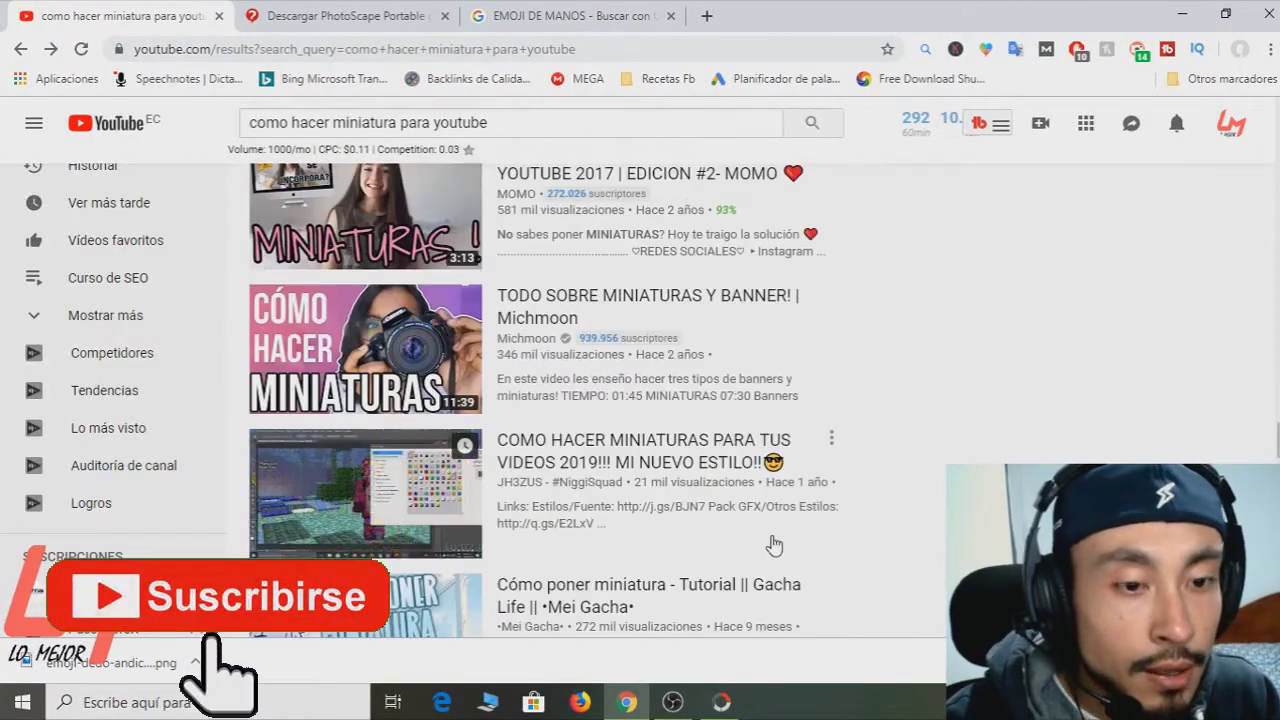
scroll(766, 537, "up", 15)
scroll(771, 543, "up", 20)
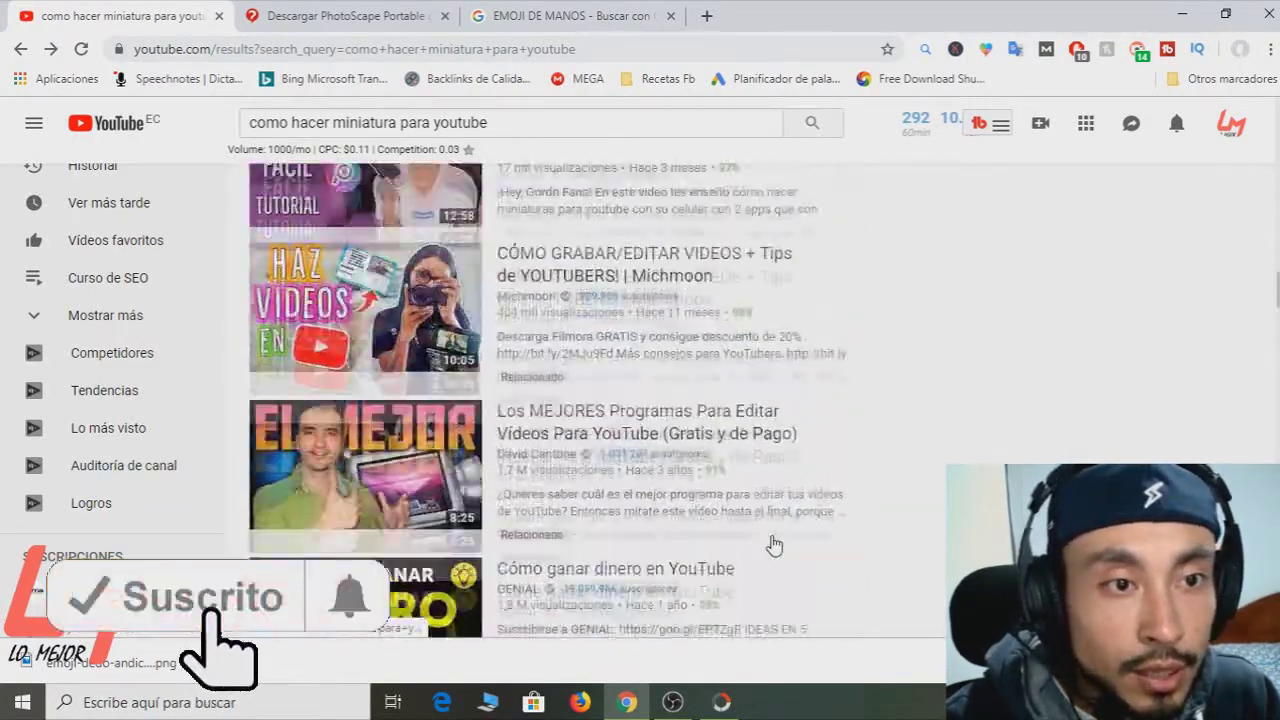
scroll(771, 543, "up", 10)
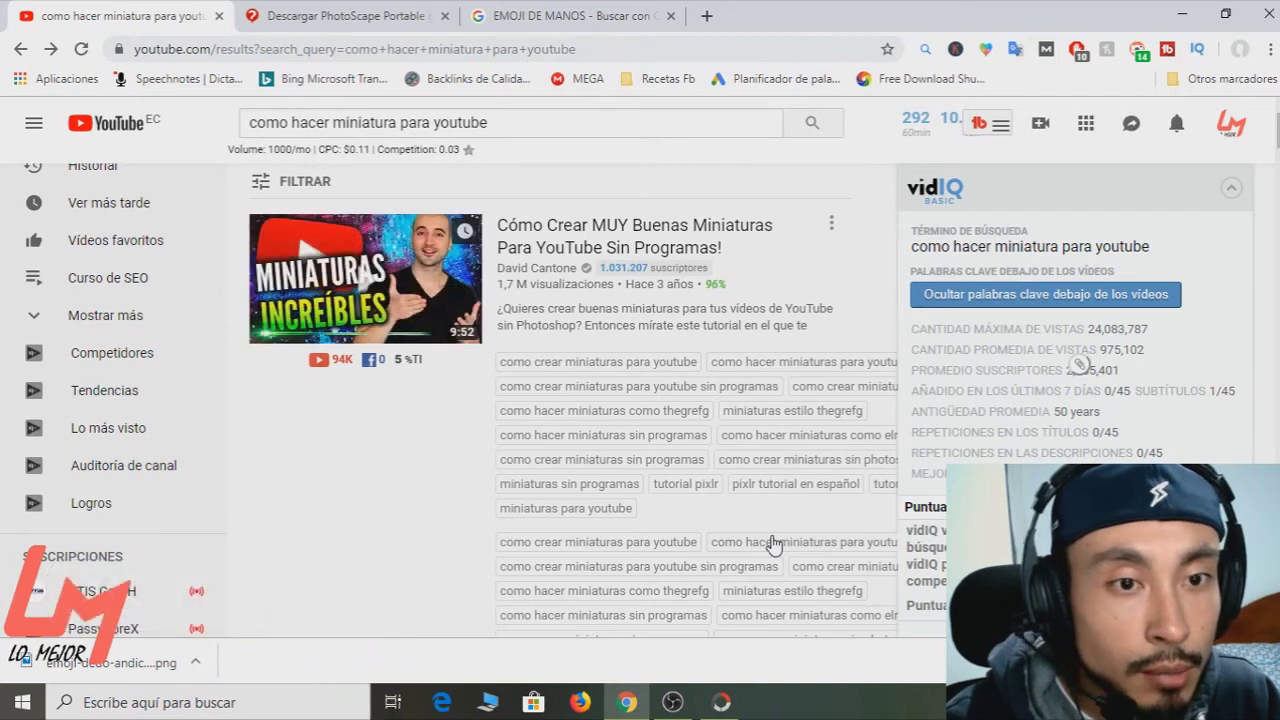
scroll(420, 405, "down", 7)
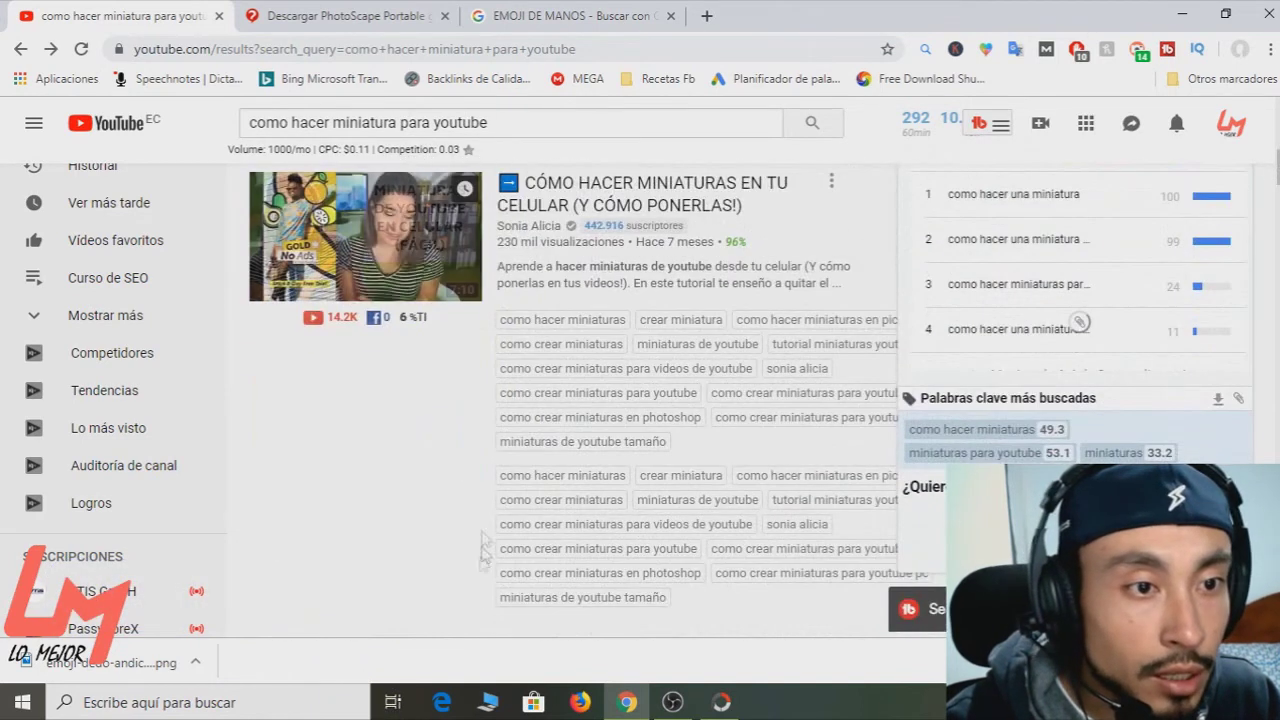
scroll(670, 605, "up", 7)
scroll(557, 511, "down", 8)
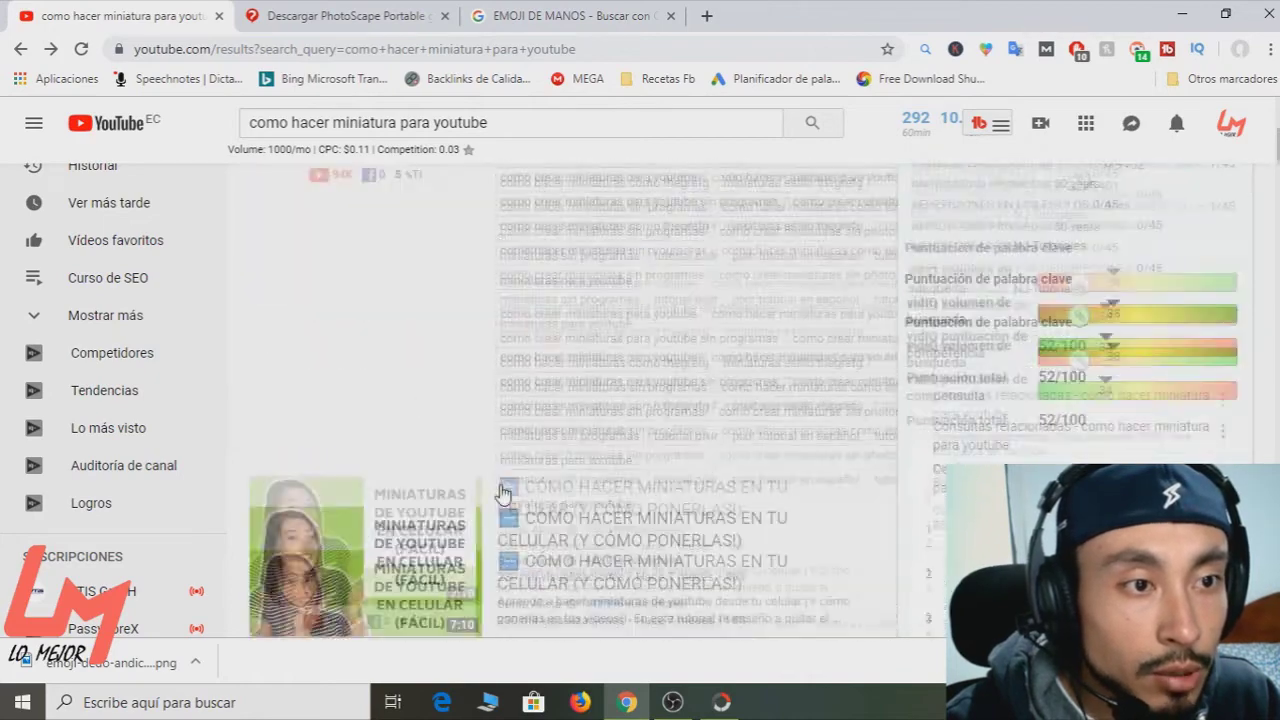
scroll(557, 511, "down", 6)
scroll(557, 511, "up", 4)
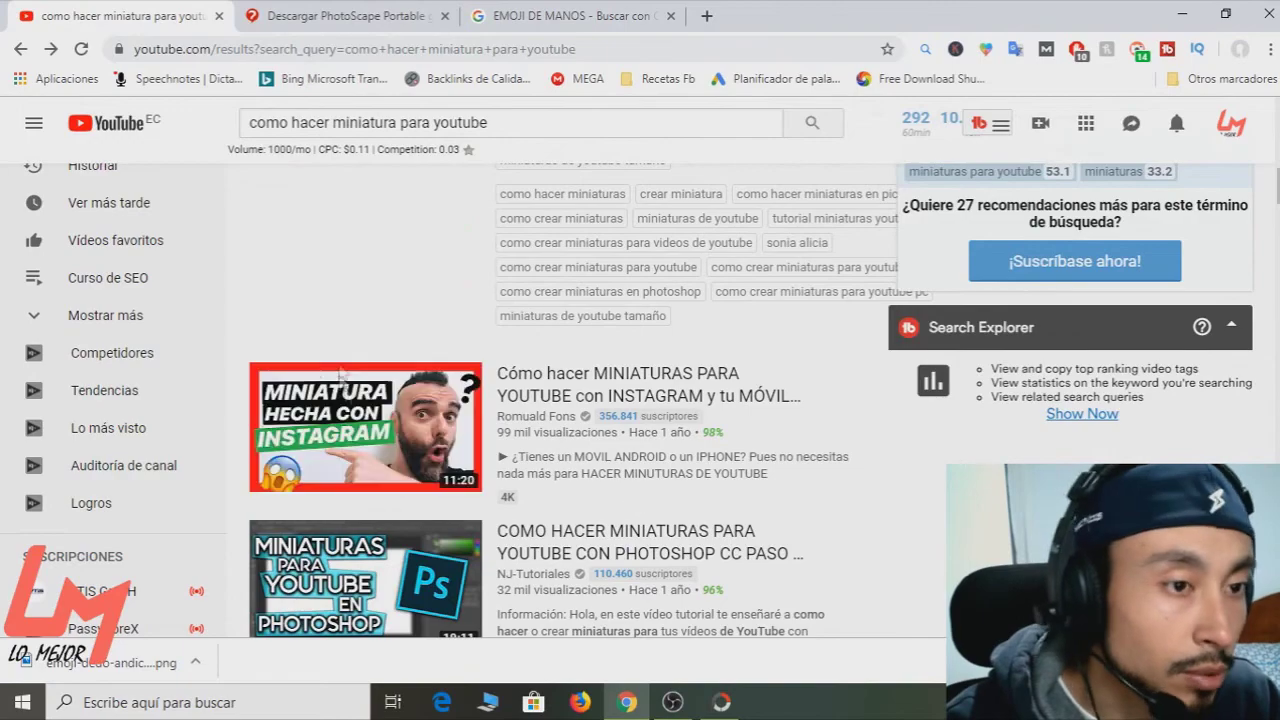
scroll(934, 545, "up", 7)
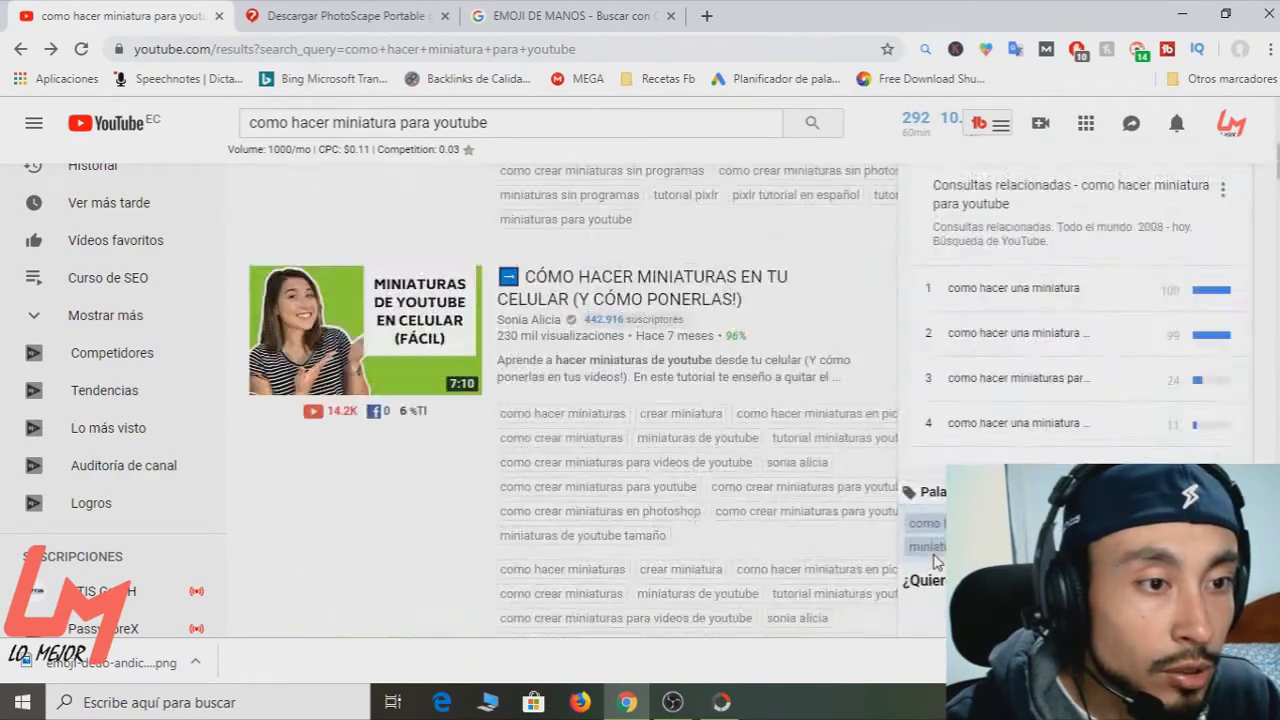
scroll(934, 548, "down", 10)
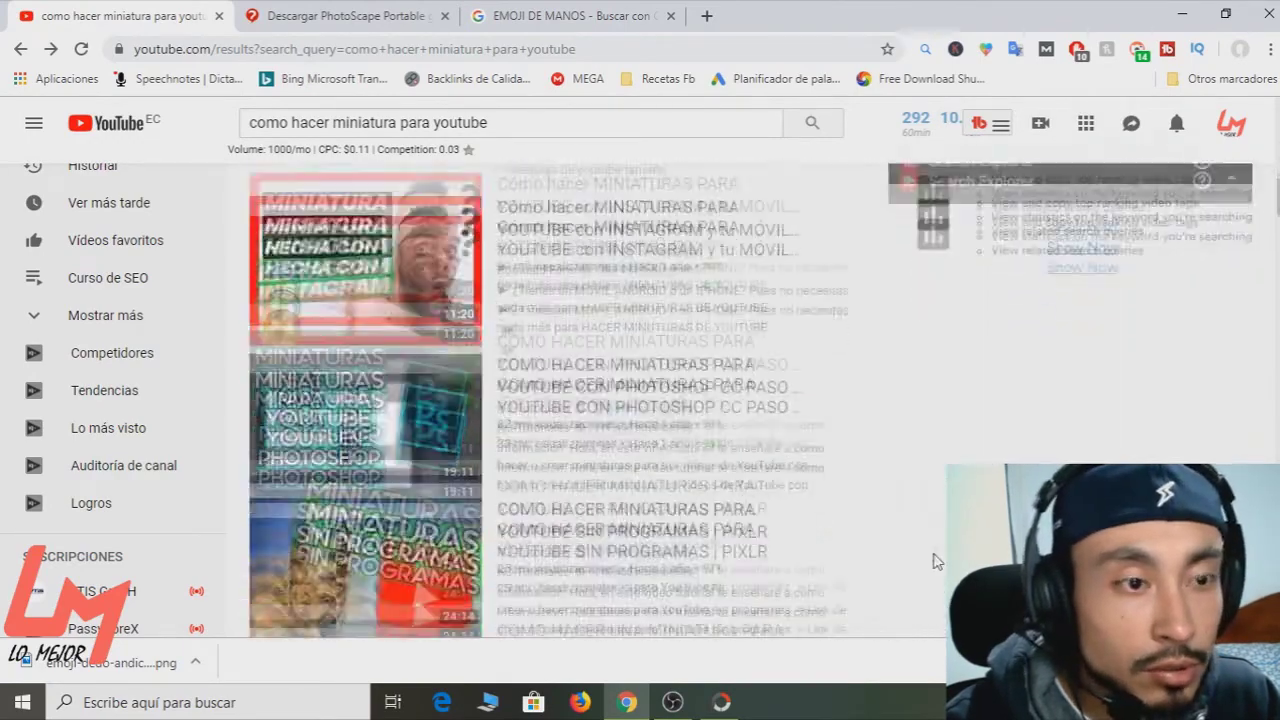
Minimise the open windows and open the saved thumbnail image from the desktop.
left_click(721, 702)
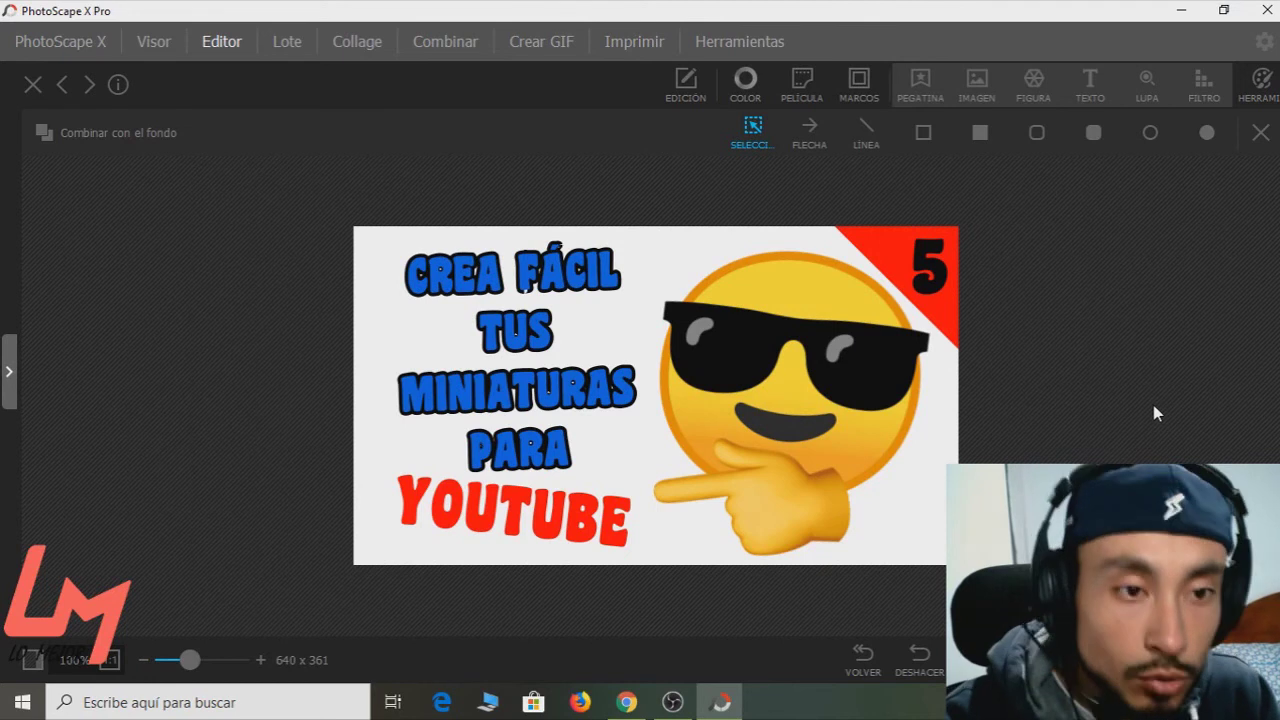
left_click(1182, 12)
left_click(1183, 11)
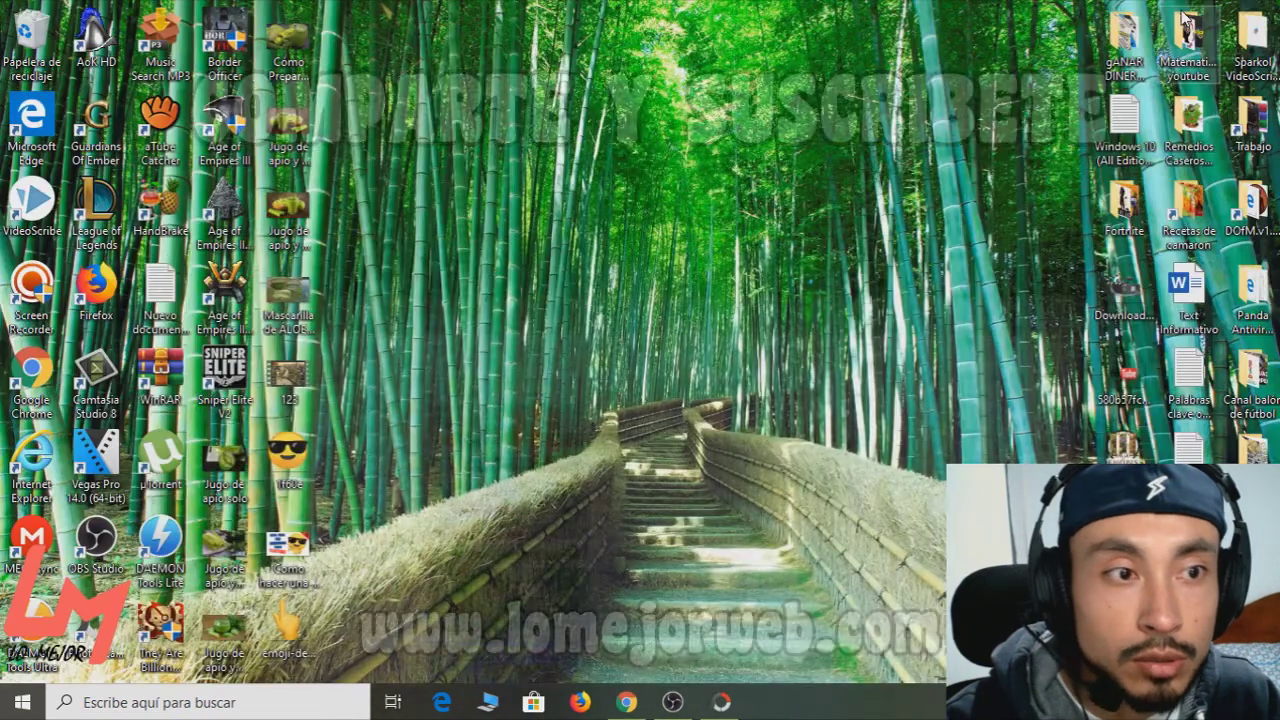
double_click(288, 545)
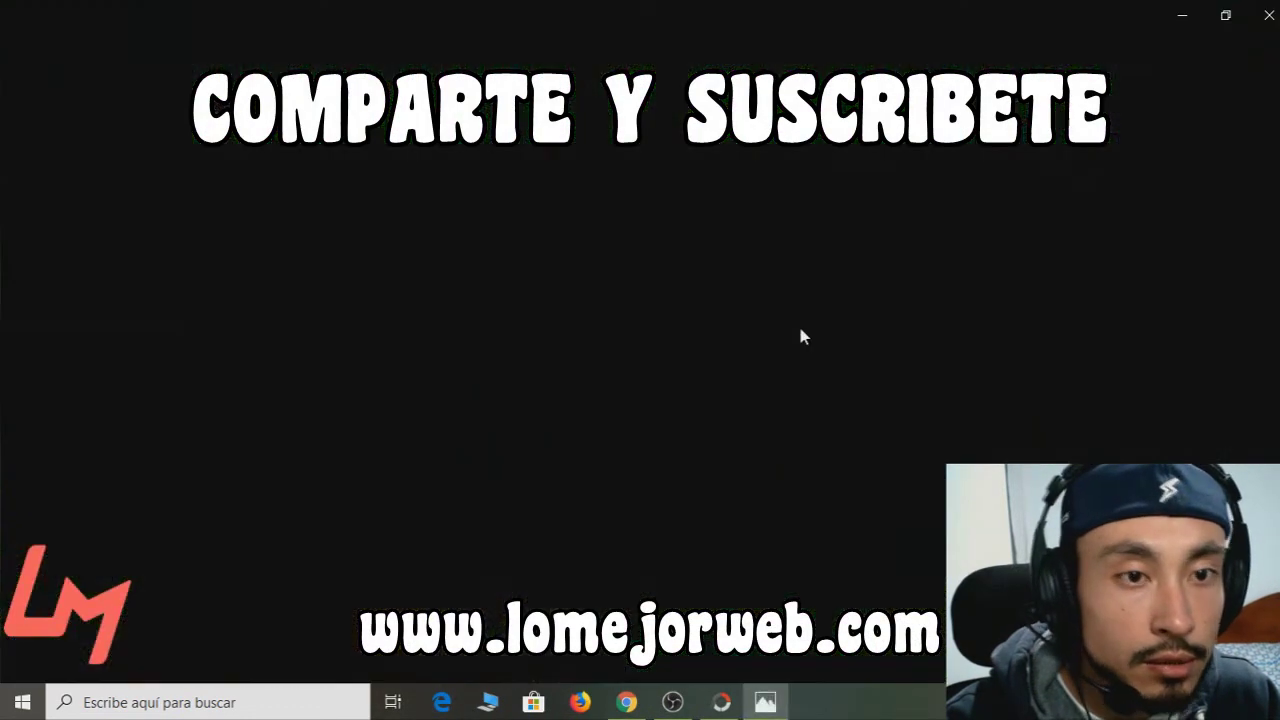